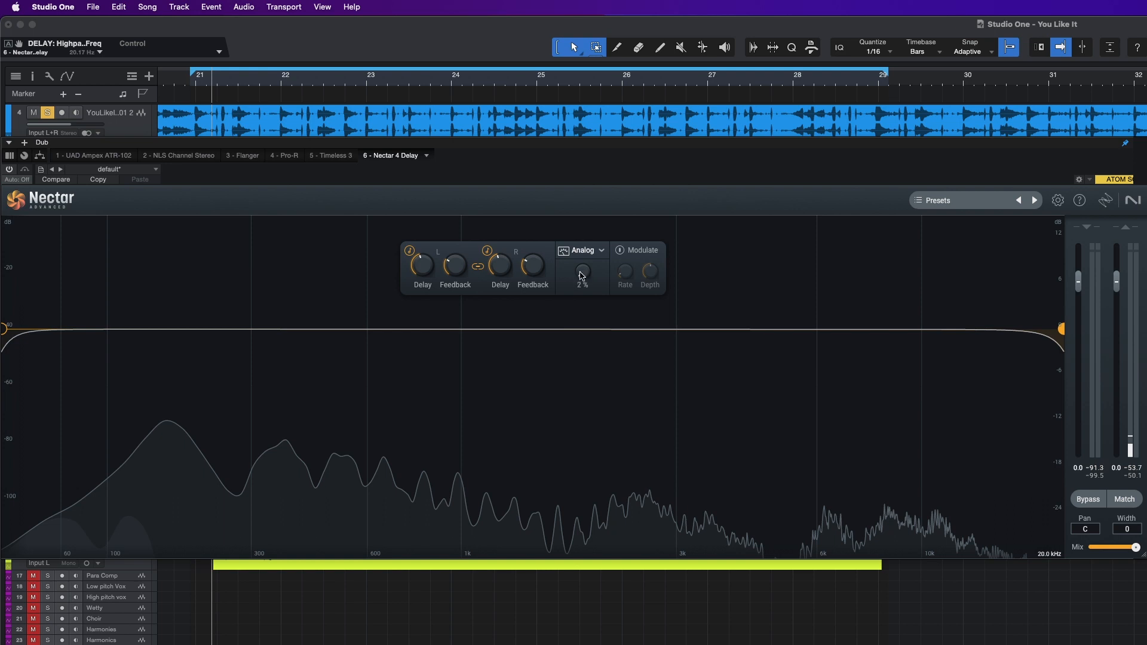
left_click(604, 252)
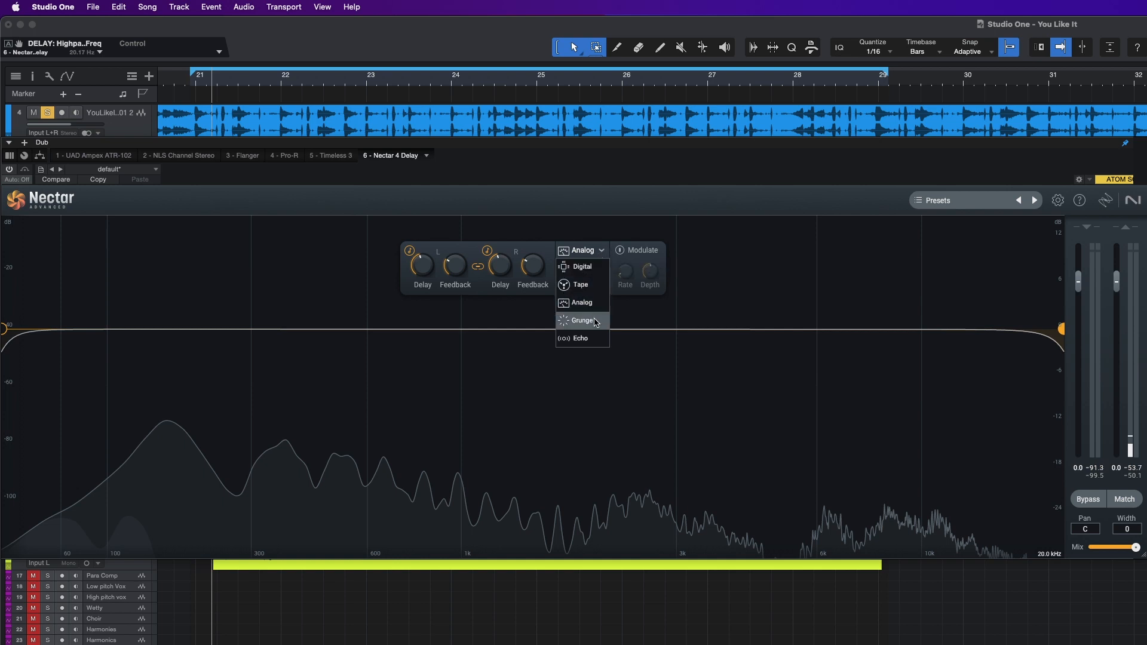
left_click(601, 240)
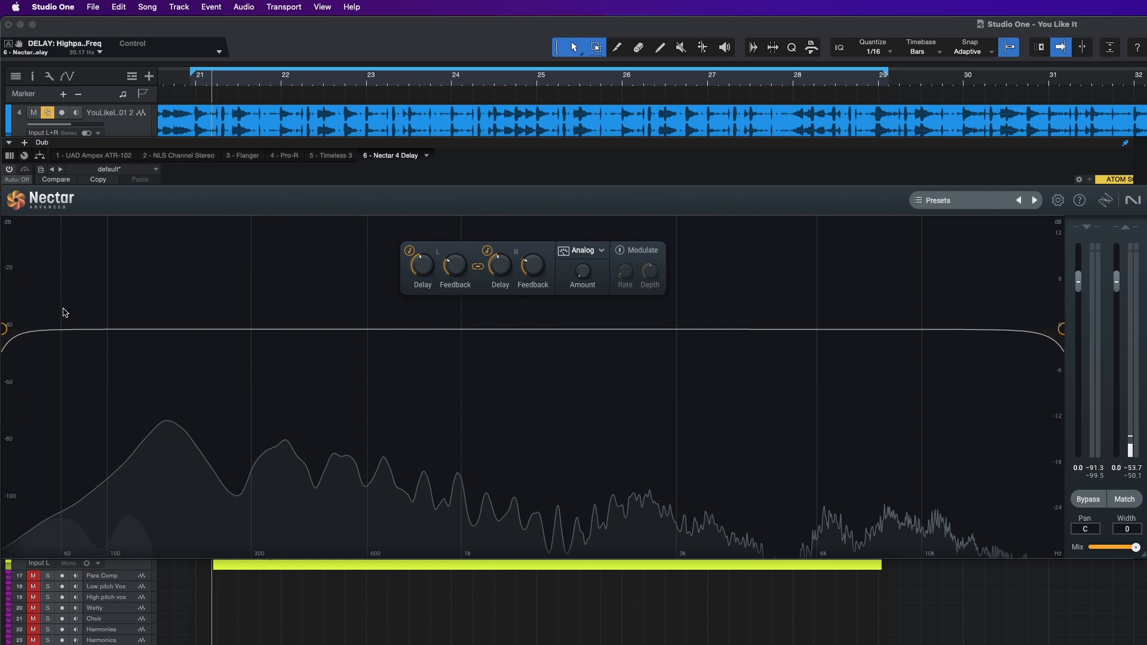
mouse_move(6, 328)
left_mouse_down()
mouse_move(188, 332)
mouse_move(248, 356)
mouse_move(239, 384)
mouse_move(4, 378)
left_mouse_up()
mouse_move(1062, 329)
left_mouse_down()
mouse_move(748, 356)
mouse_move(1068, 336)
left_mouse_up()
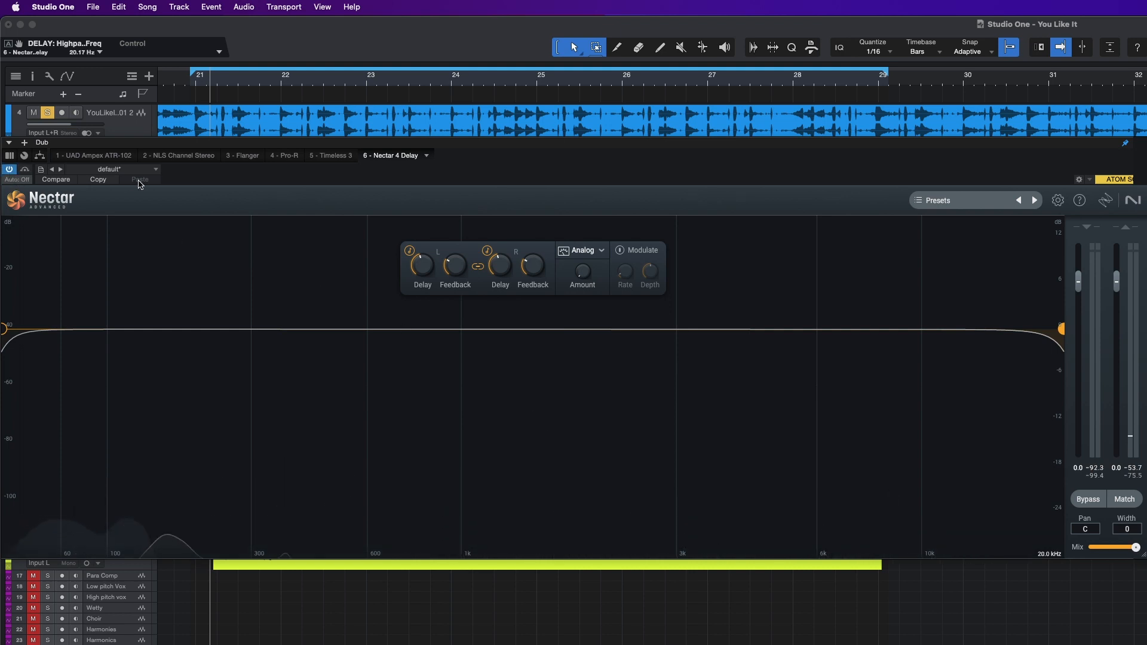
Step: Play the looped section and lower the Nectar 4 Delay's wet mix to about 5%
key("space")
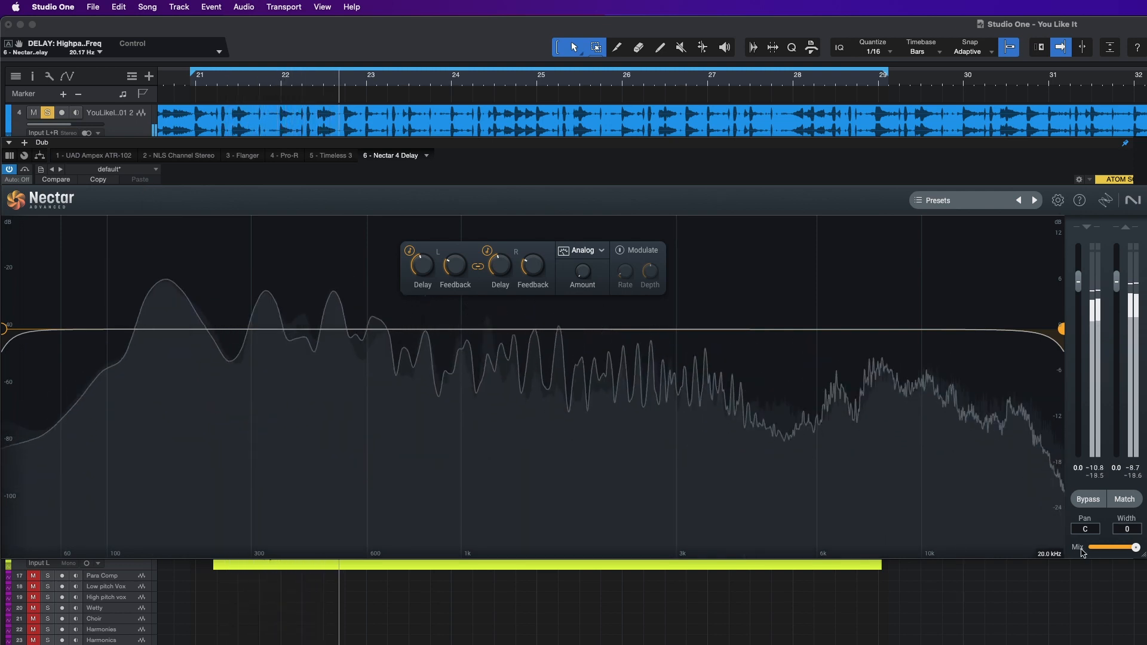
left_click(1136, 548)
left_click_drag(1136, 548, 1097, 555)
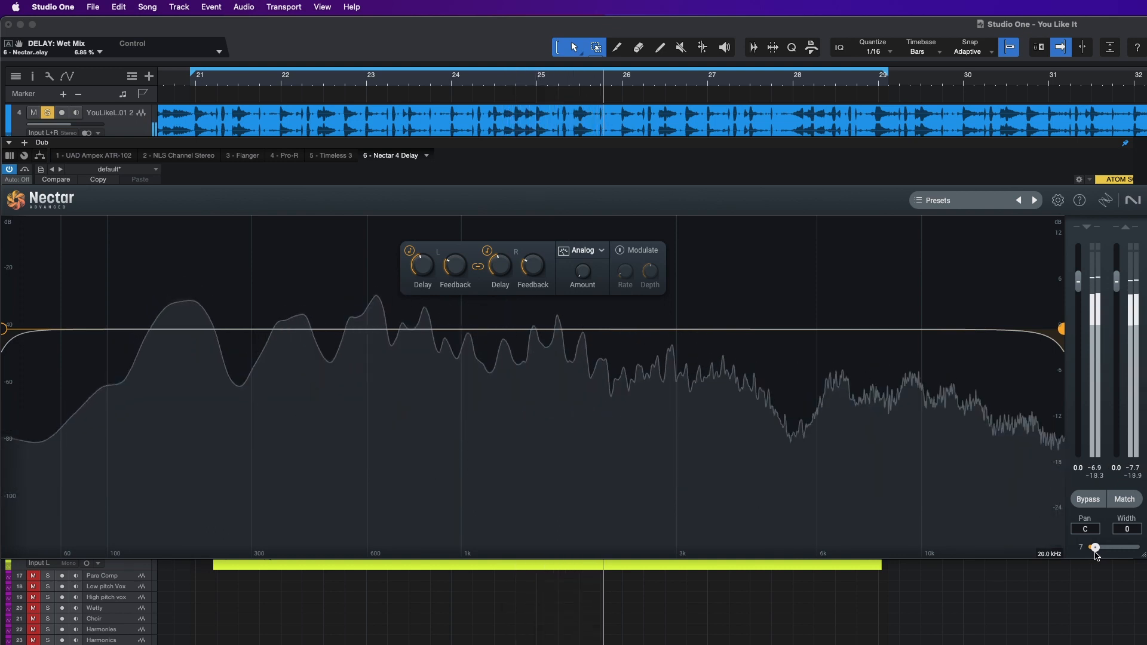
left_click_drag(1096, 555, 1097, 556)
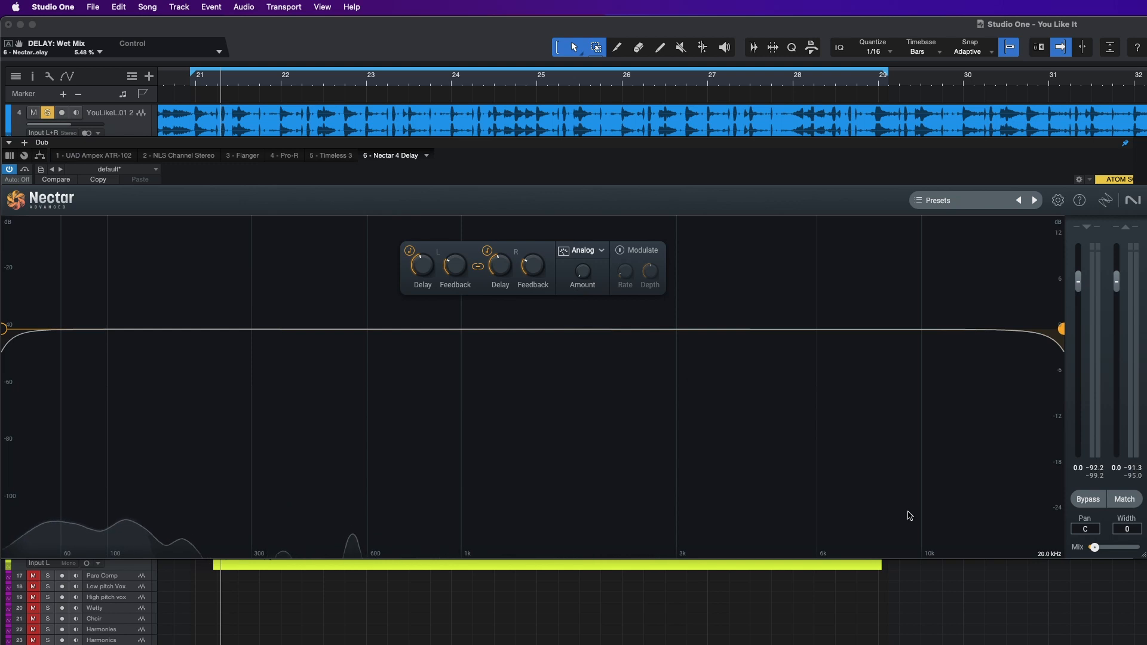
Step: Switch the delay mode to Digital and adjust the wet mix to about 16% while listening to the loop
left_click(599, 250)
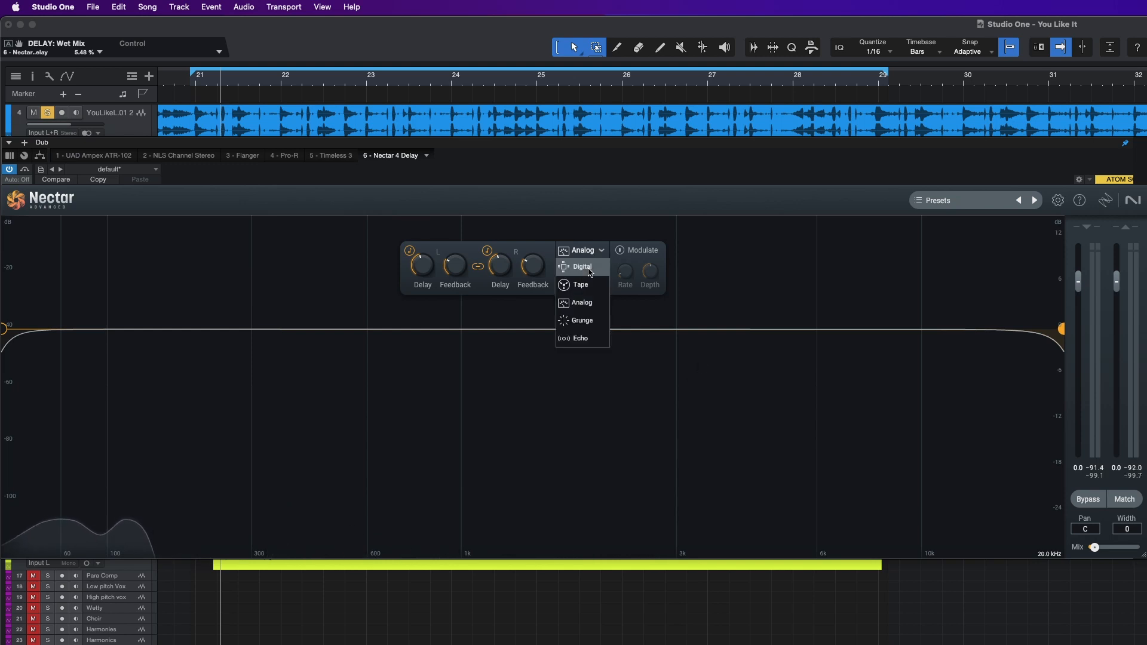
left_click(590, 272)
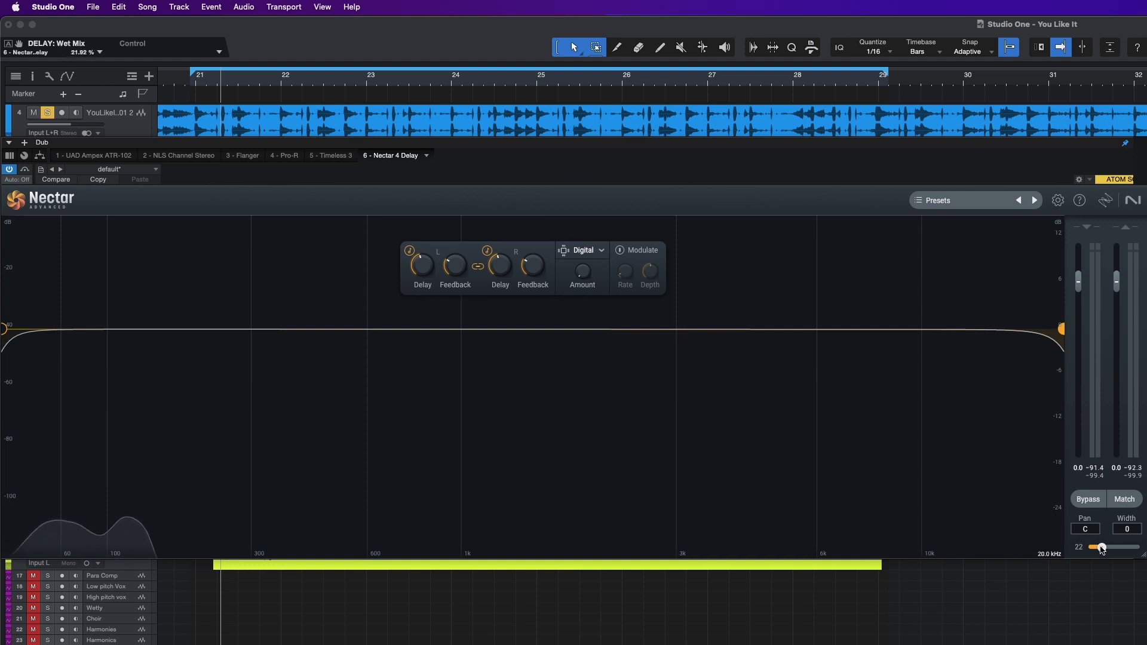
left_click_drag(1102, 549, 1103, 550)
key("space")
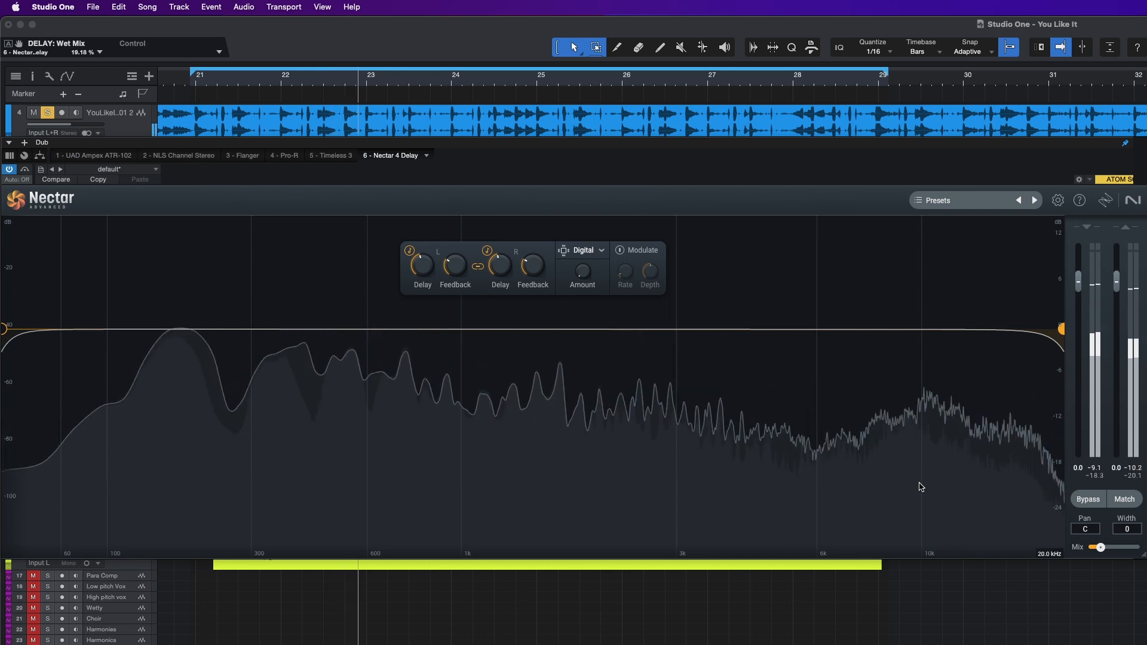
left_click_drag(1101, 547, 1103, 556)
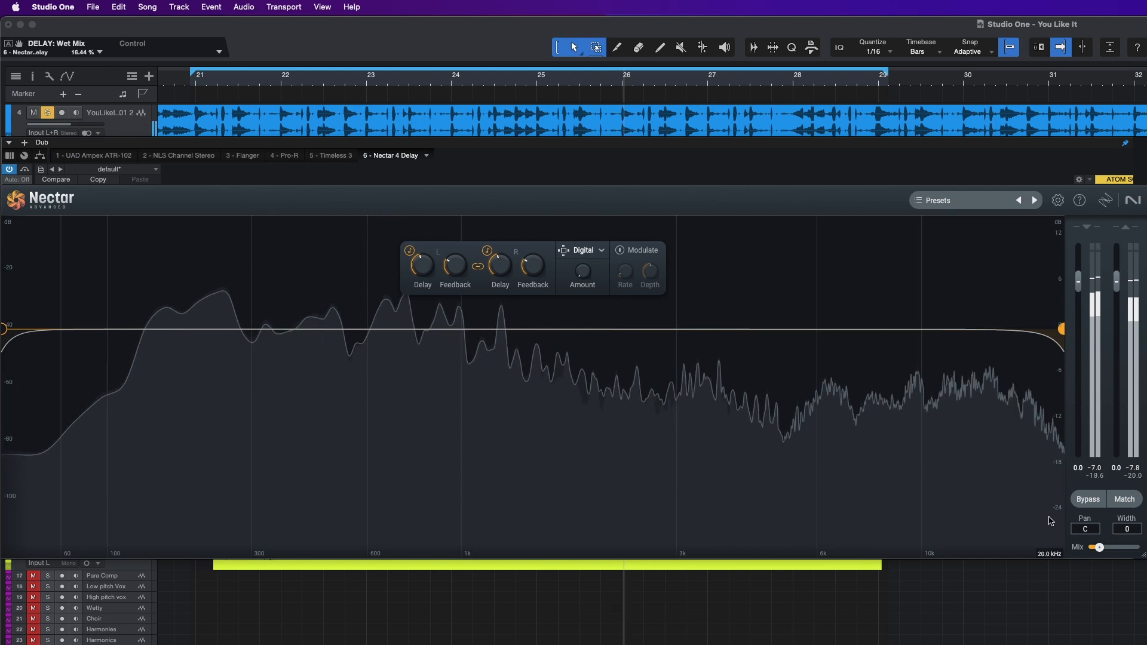
Step: Audition the Digital mode with its Amount at about 36% and 66%, stop playback, and reset the Amount to 0%
left_click_drag(596, 281, 578, 224)
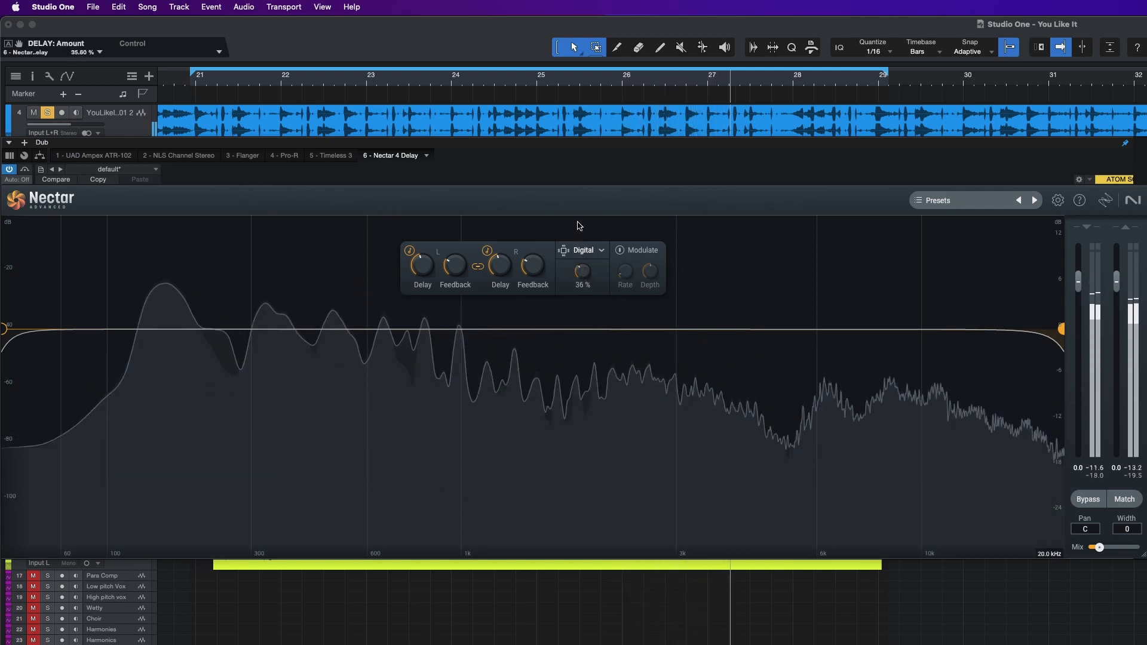
left_click_drag(581, 282, 583, 238)
key("space")
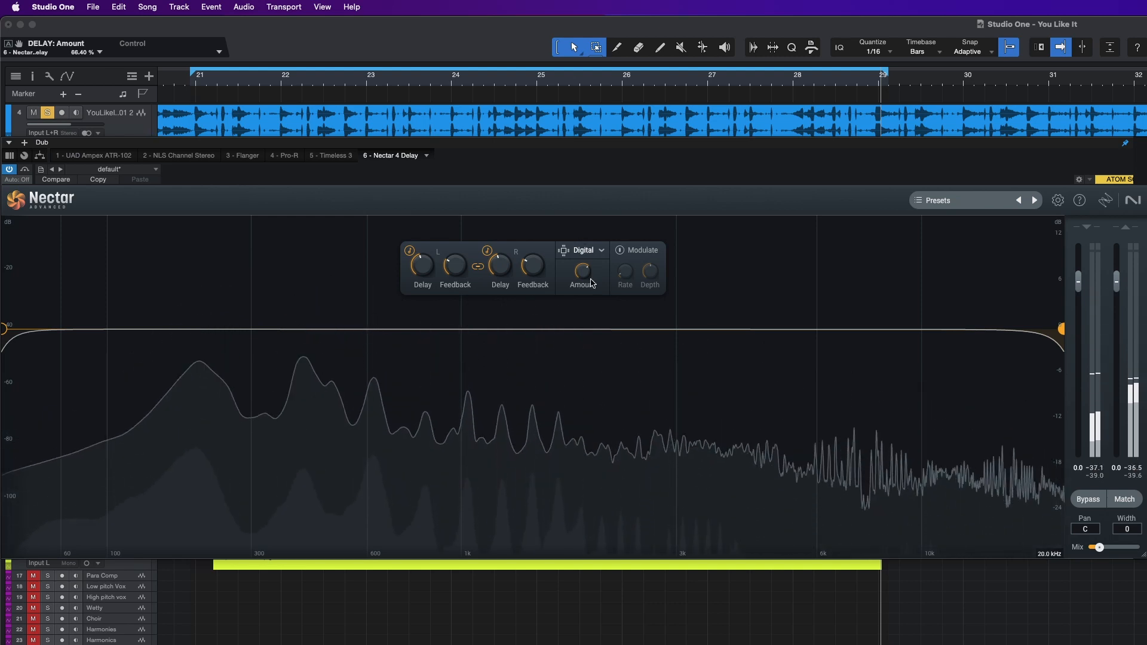
mouse_move(585, 274)
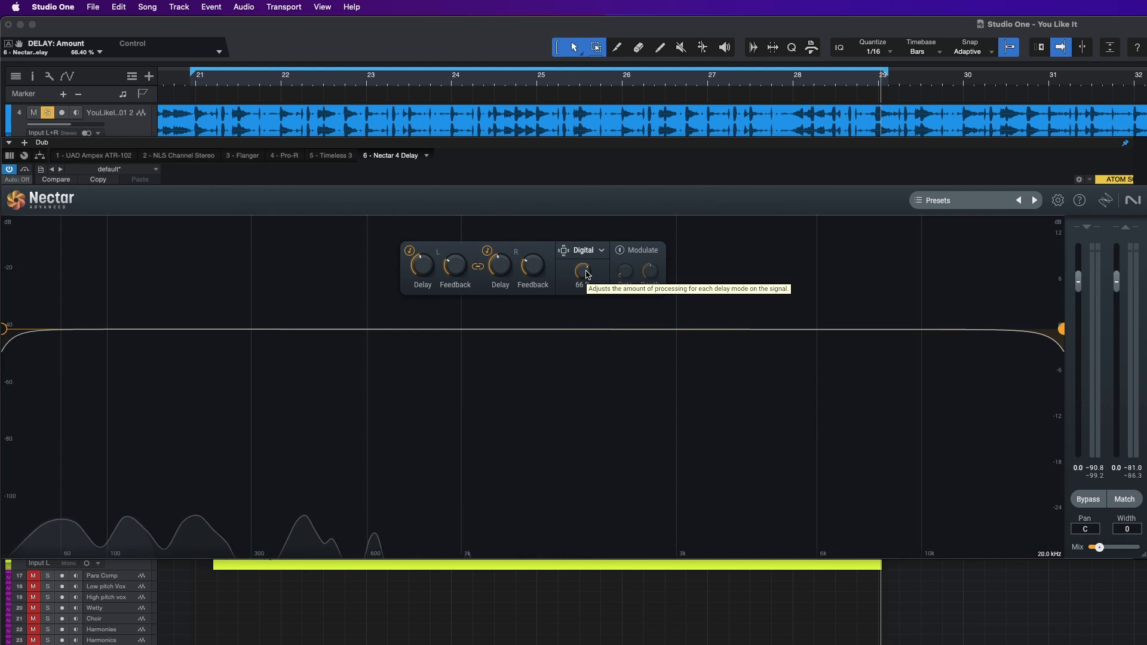
left_click_drag(588, 274, 607, 397)
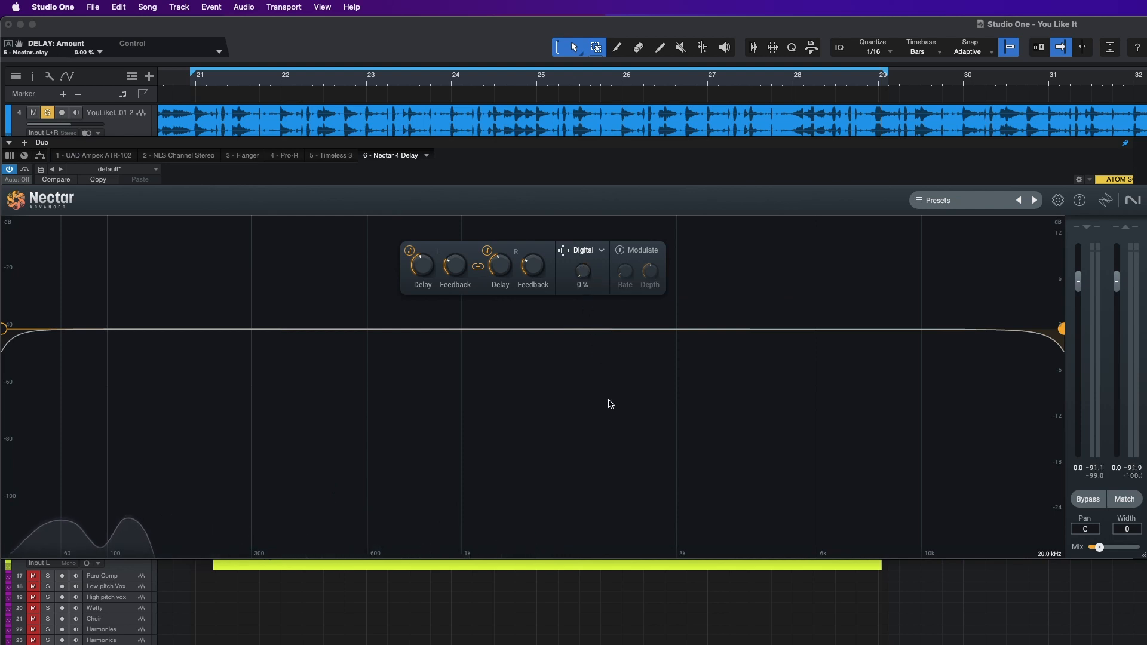
Step: Audition the Tape delay mode and the Analog delay mode during playback
left_click(601, 257)
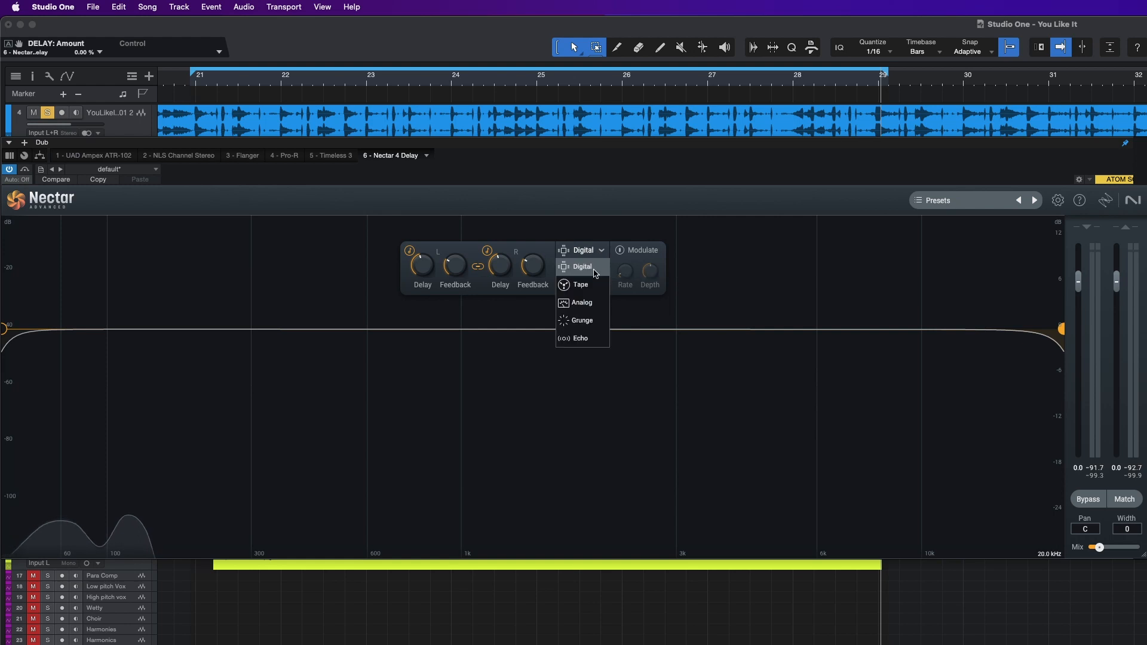
left_click(583, 288)
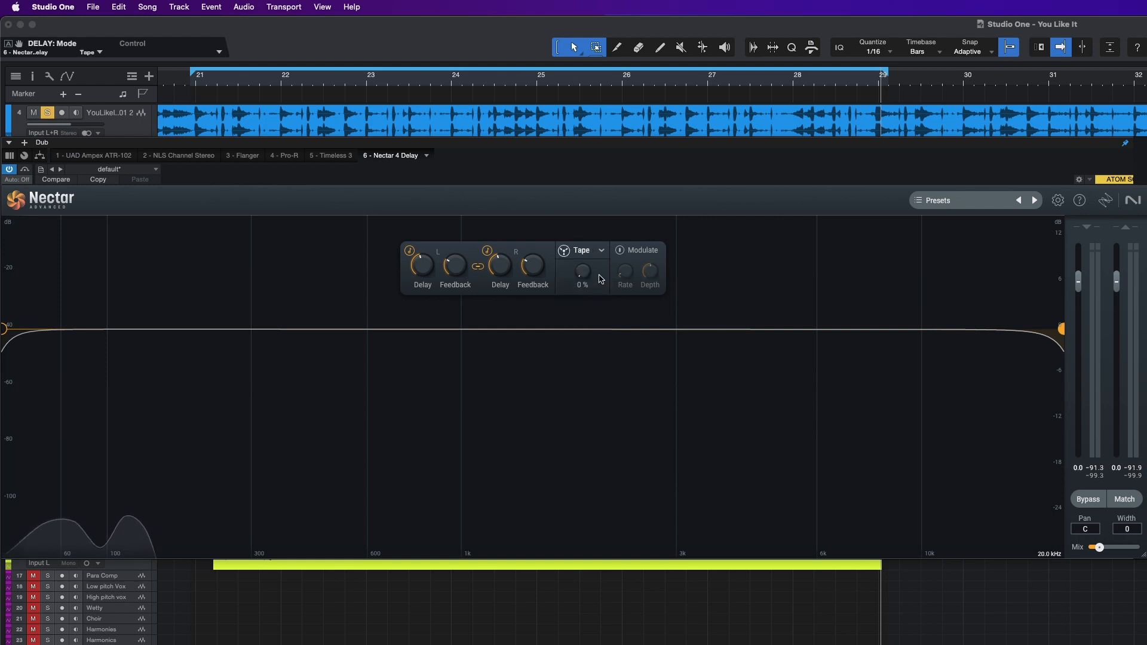
key("space")
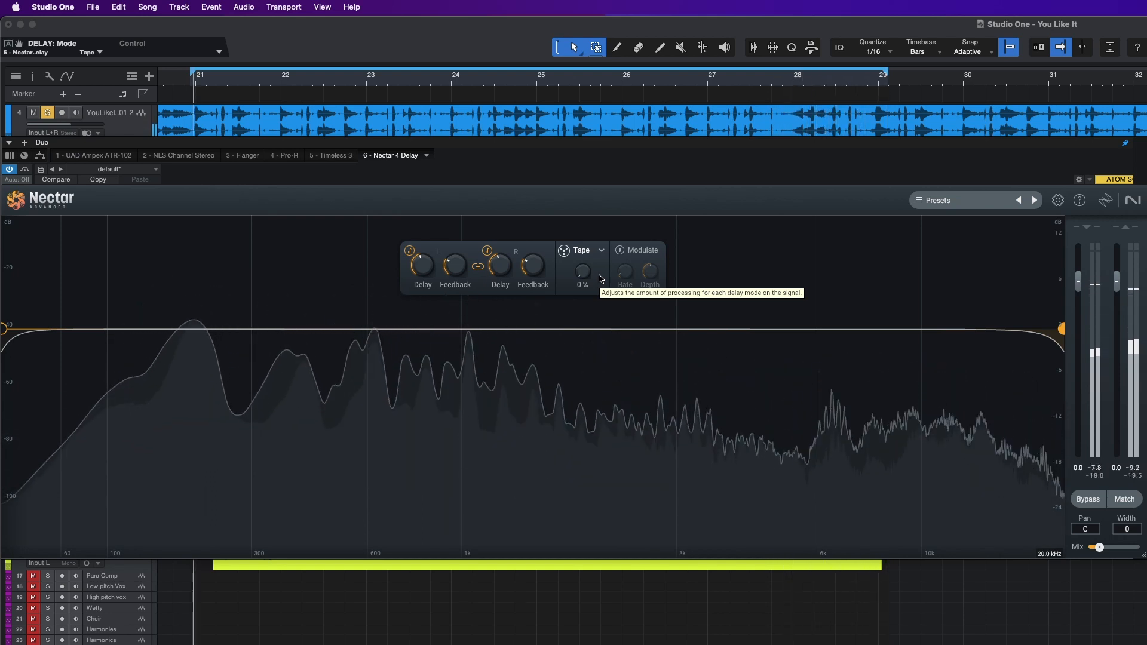
left_click(601, 251)
left_click(598, 303)
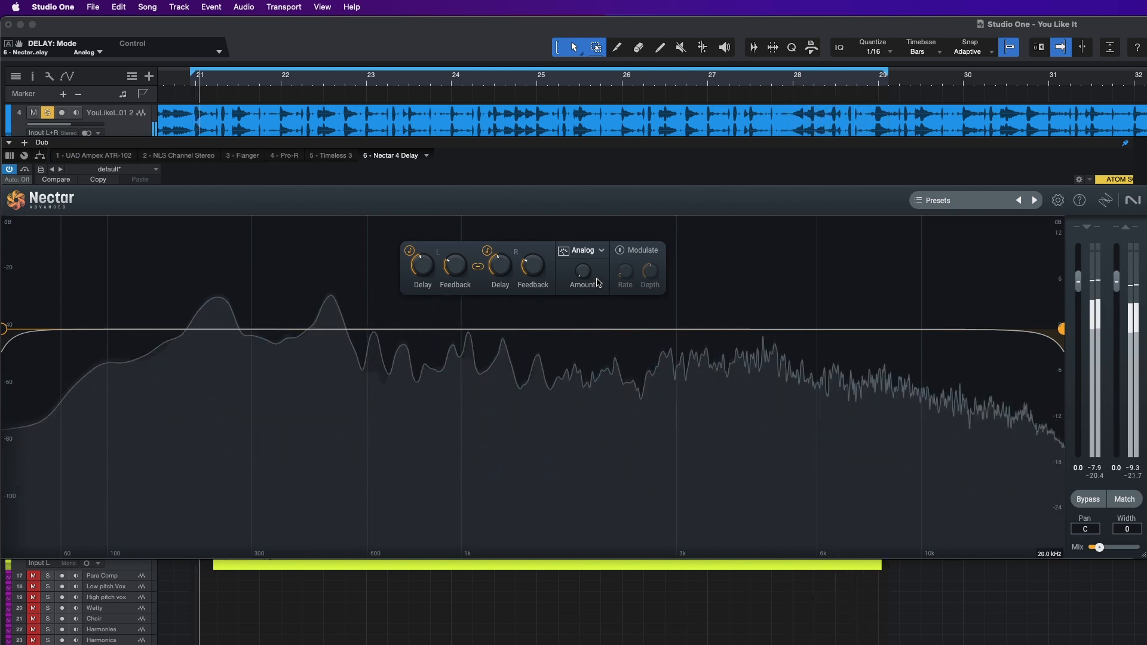
Step: Switch the delay mode to Grunge, try different processing amounts, and settle the Amount at about 12%
left_click(596, 250)
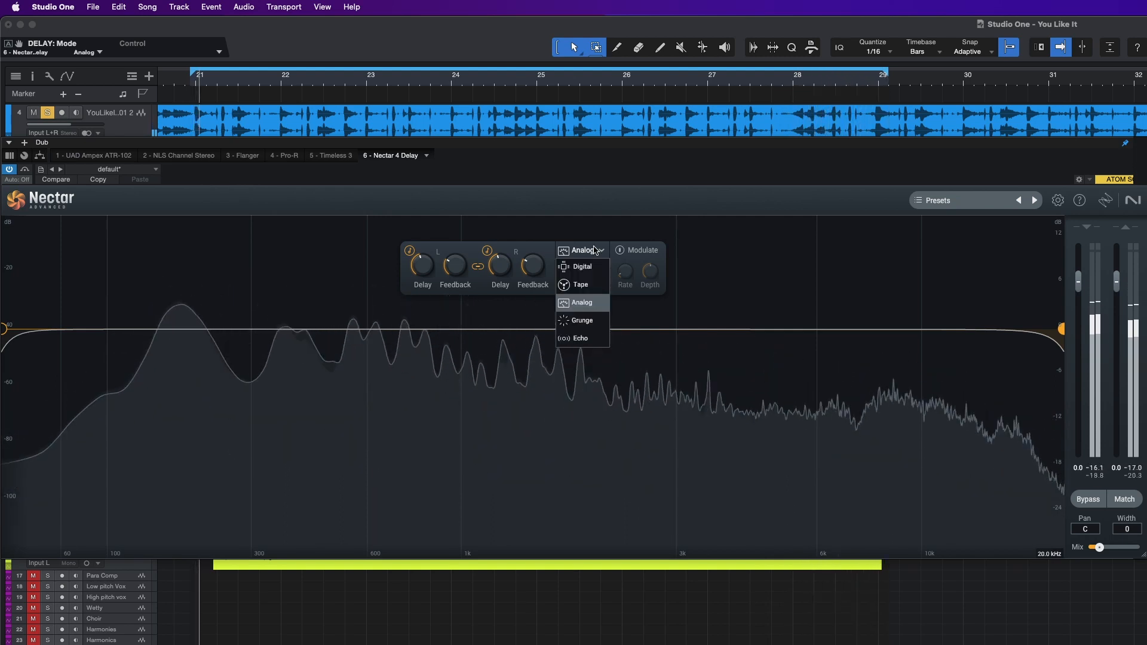
left_click(597, 326)
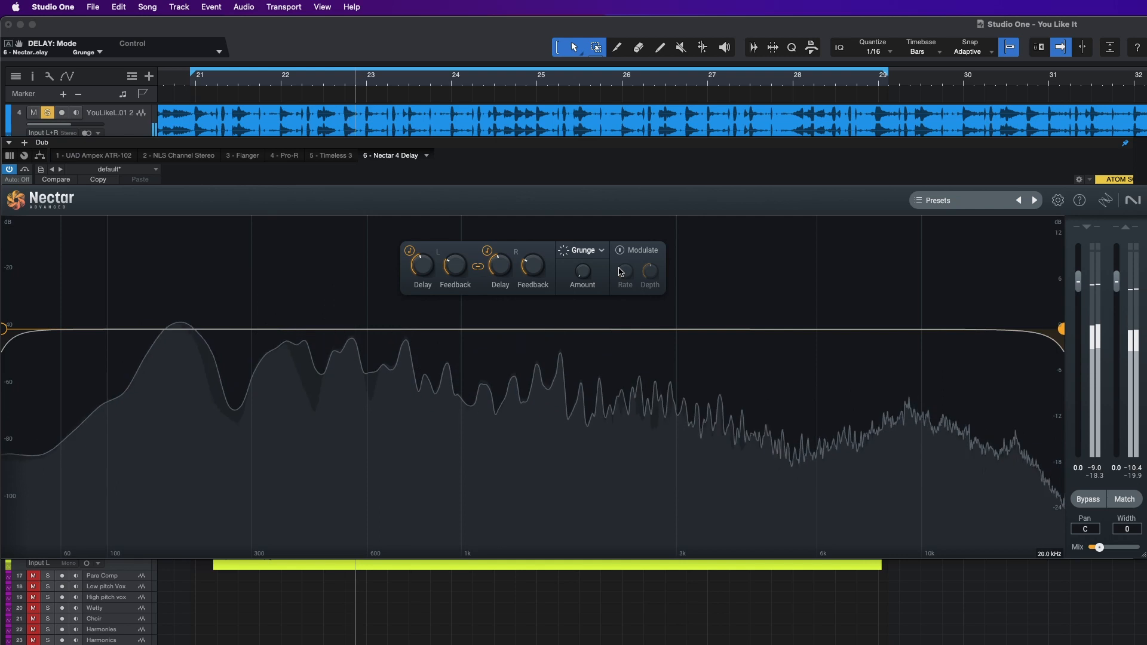
left_click(584, 274)
left_click_drag(583, 272, 595, 345)
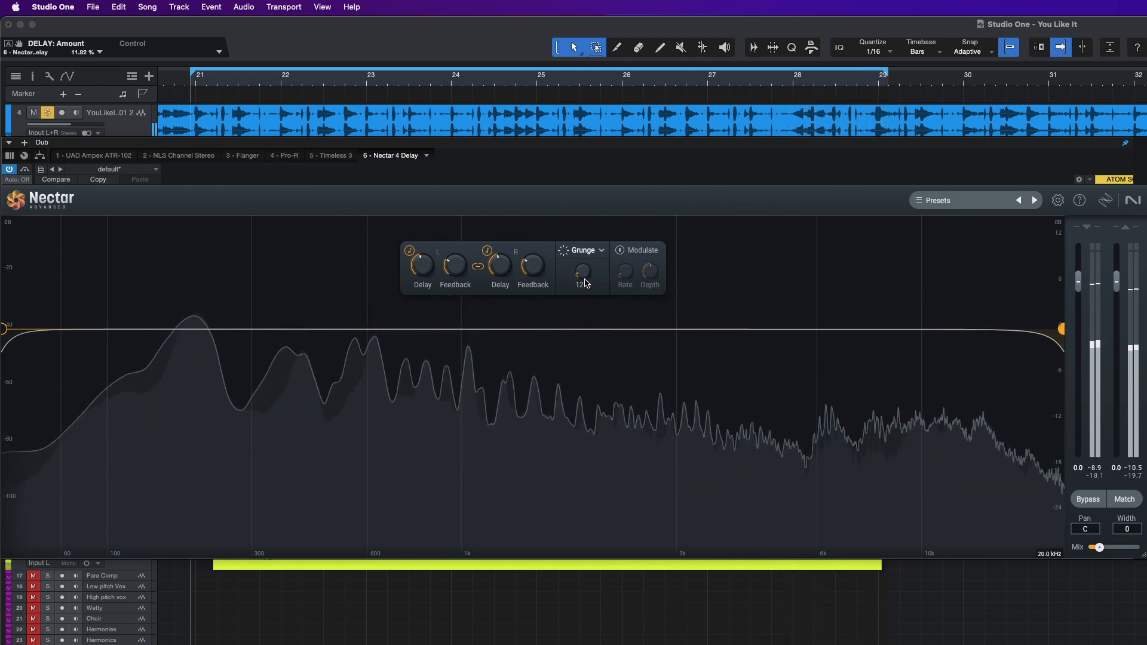
Step: Switch the delay mode to Echo, audition the Amount up to 100%, and bring it down to about 10%
left_click(594, 251)
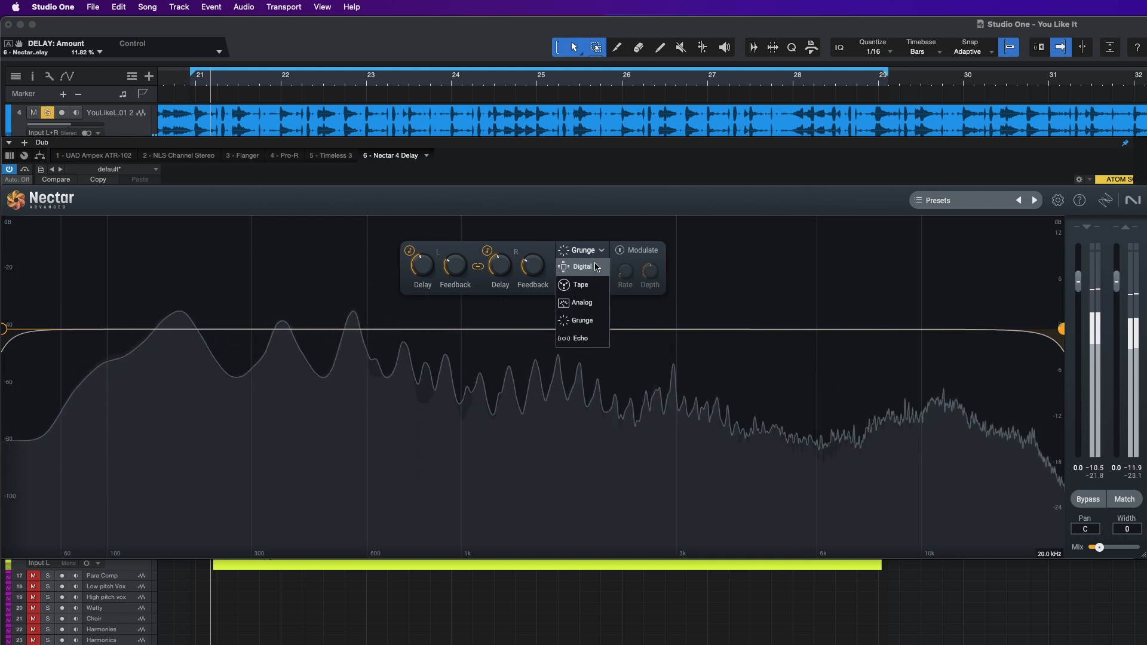
left_click(589, 339)
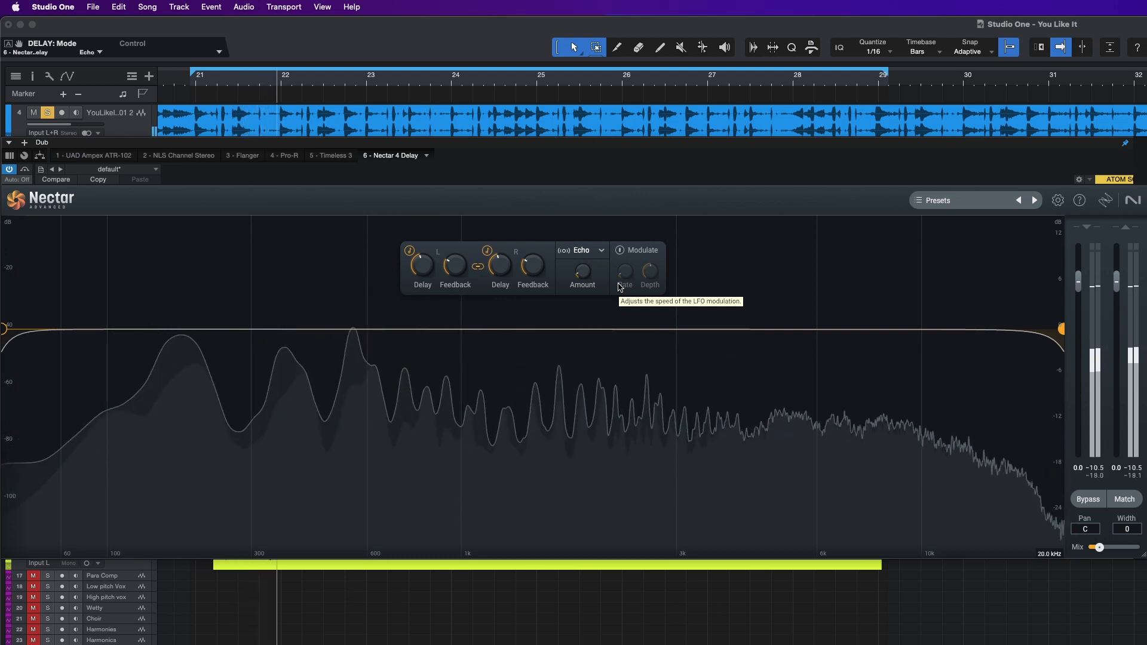
left_click_drag(583, 274, 584, 210)
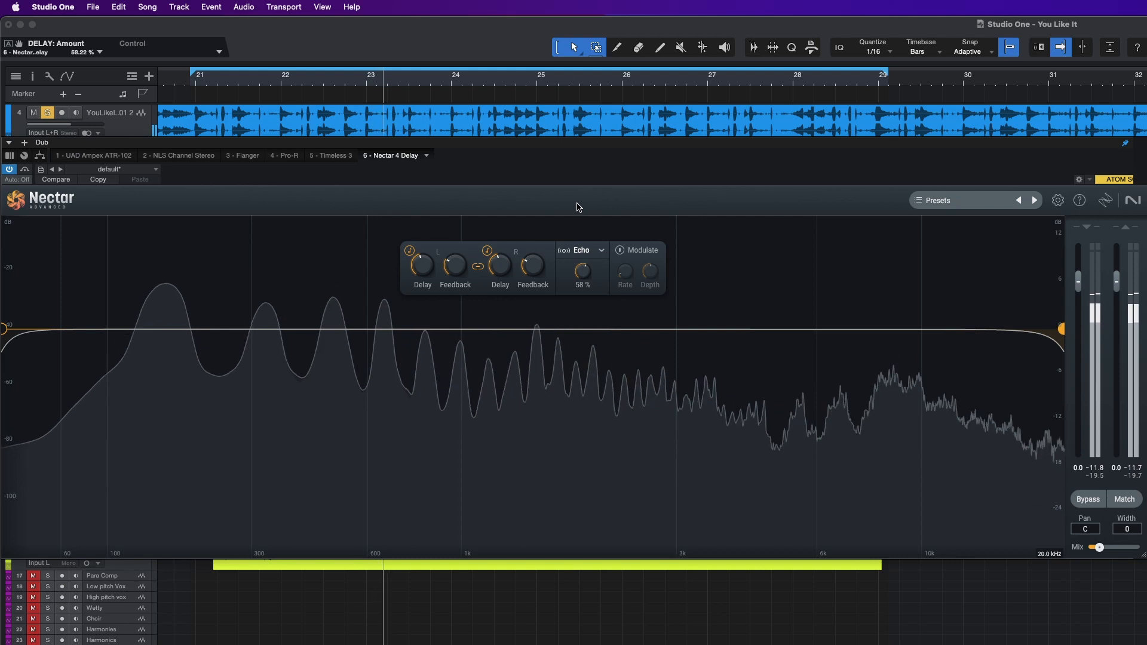
left_click_drag(585, 270, 583, 215)
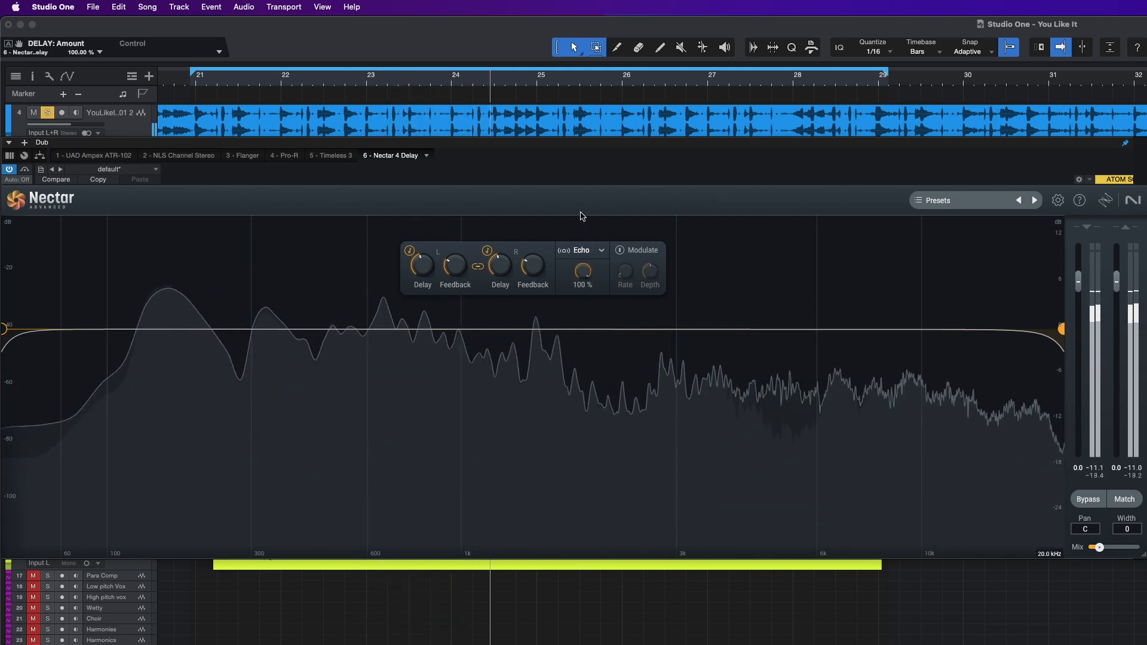
left_click_drag(583, 216, 600, 328)
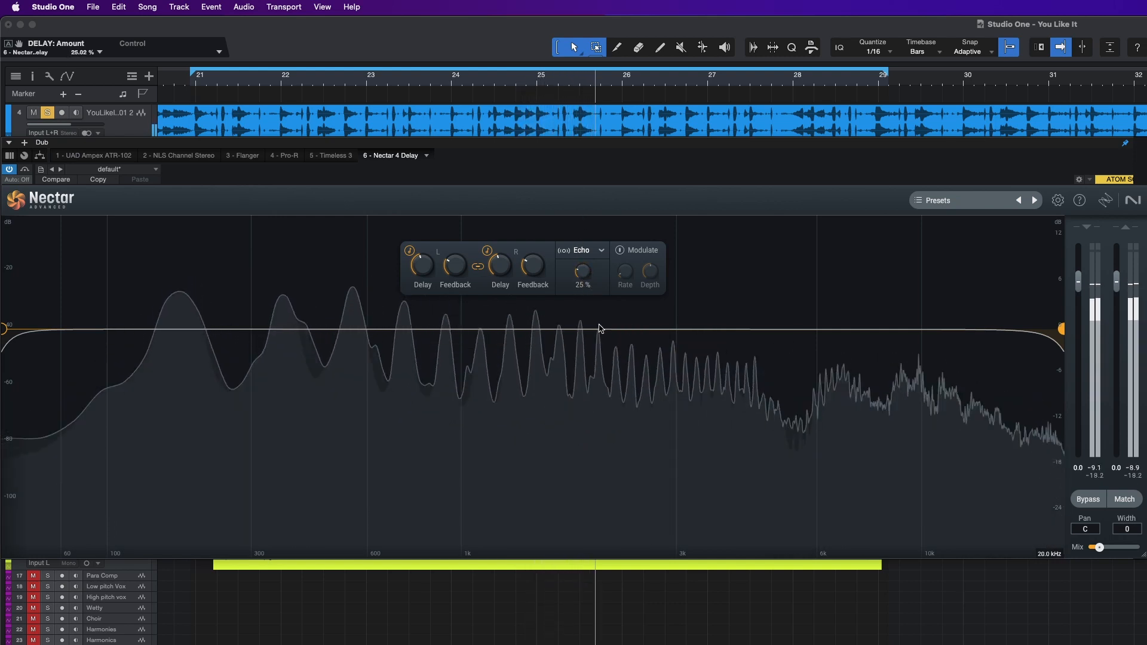
left_click_drag(597, 345, 597, 347)
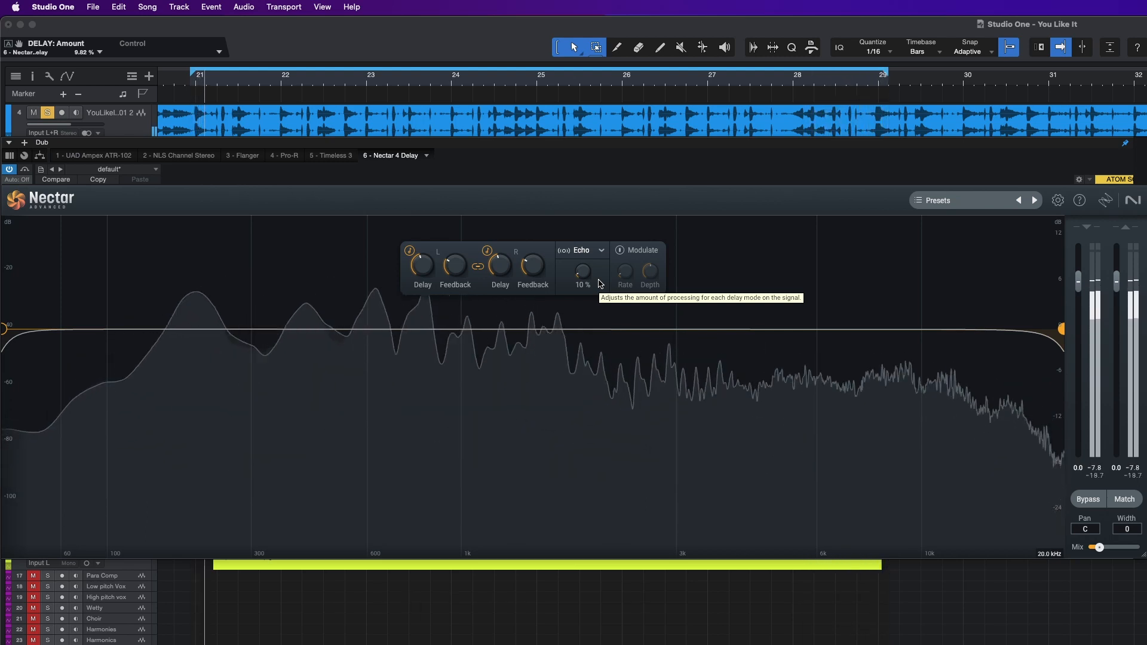
Step: Switch the delay mode to Analog and set the synced delay time to a dotted 1/8 during playback
left_click(599, 251)
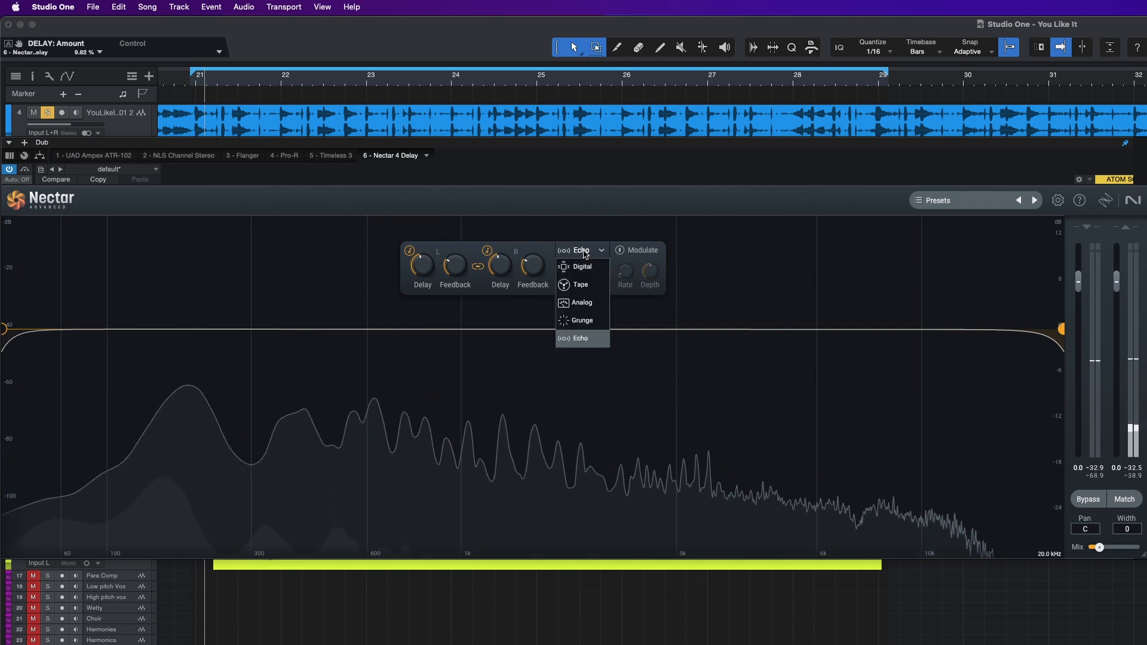
left_click(597, 303)
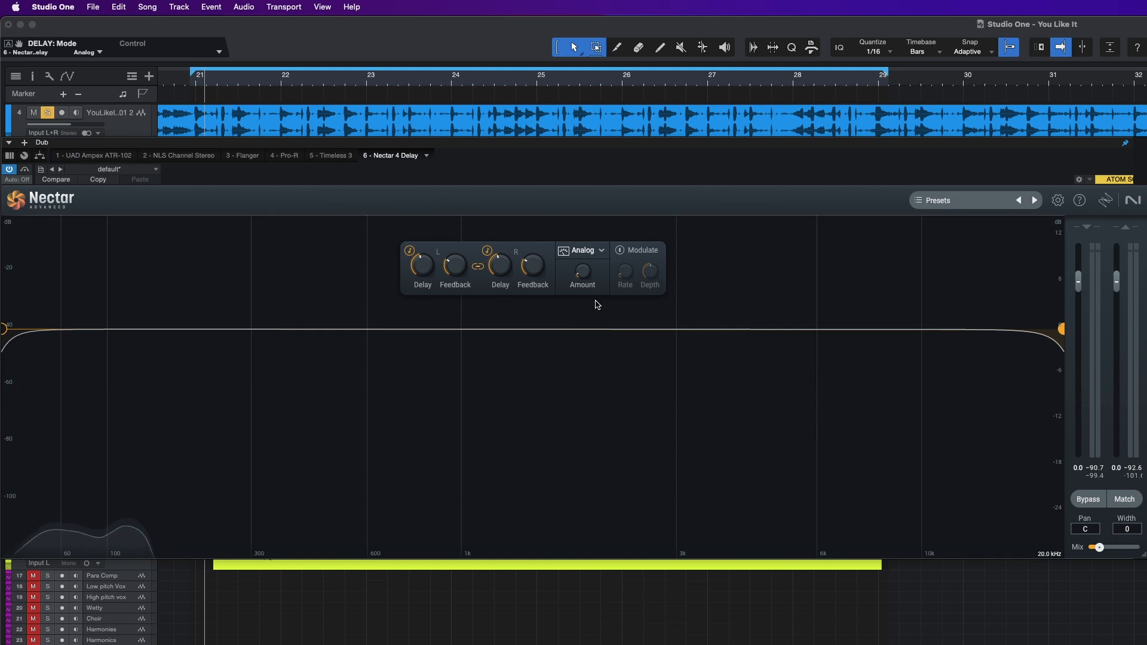
key("space")
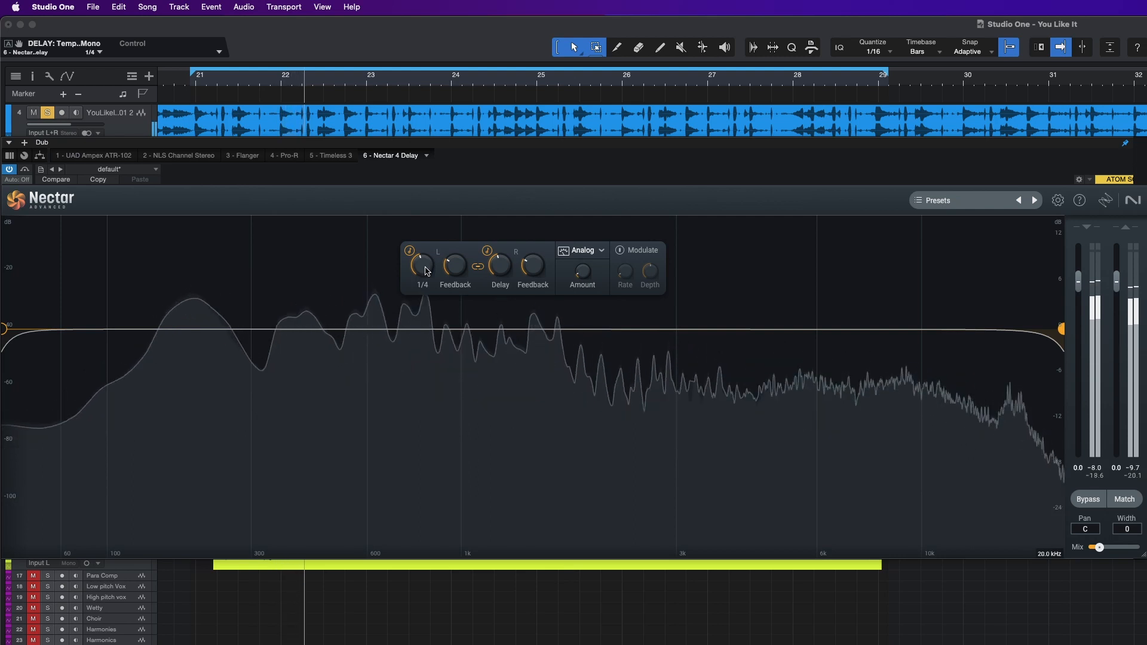
left_click_drag(427, 272, 426, 273)
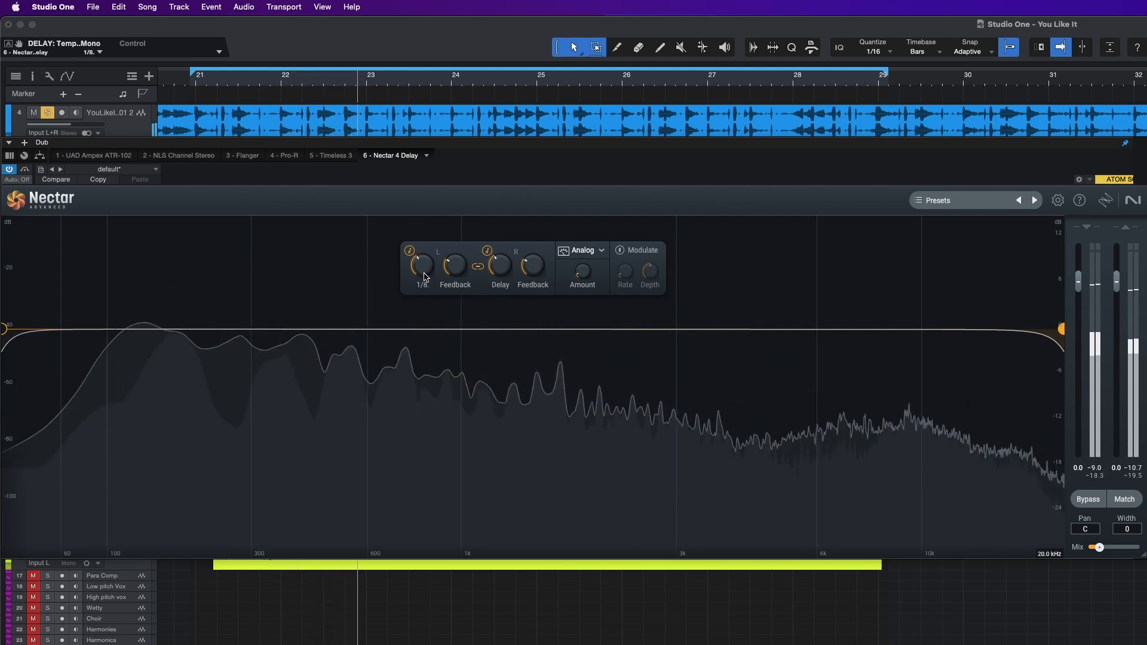
left_click_drag(429, 277, 429, 279)
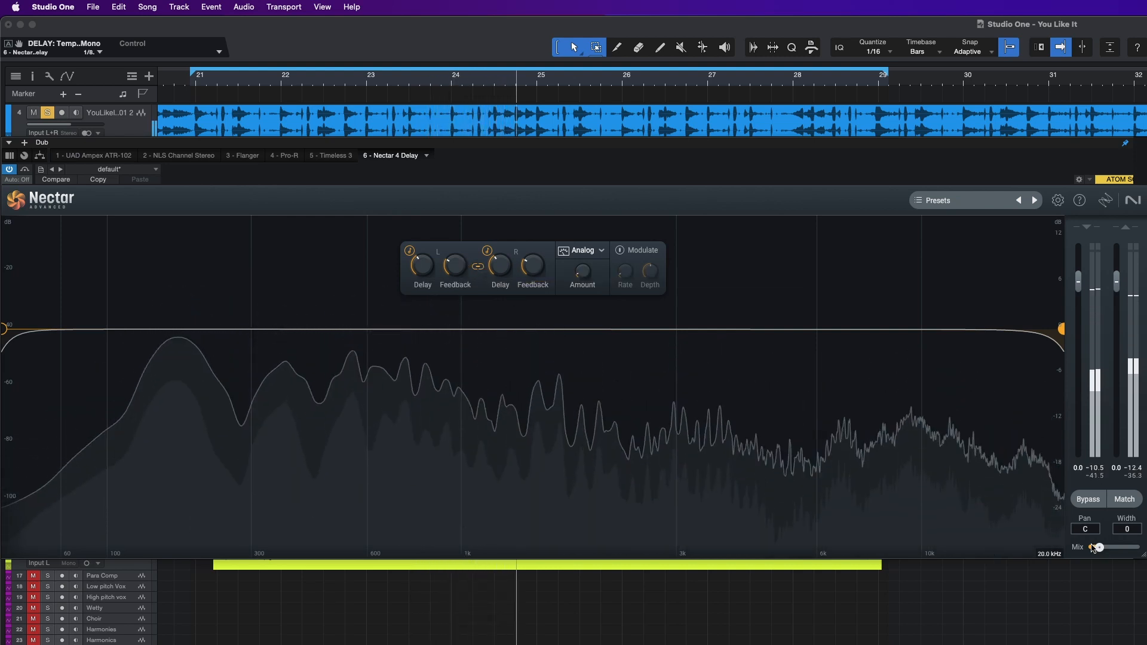
Step: Lower the wet mix to about 5% and set the delay time to a dotted 1/16
left_click_drag(1099, 547, 1096, 548)
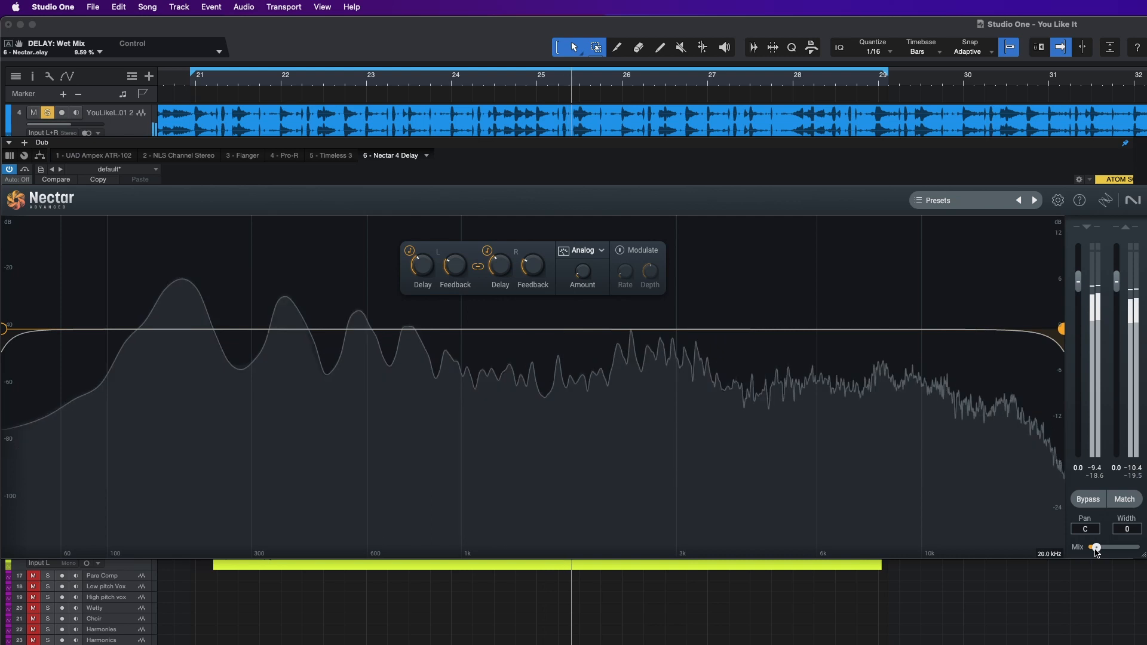
left_click_drag(1097, 551, 1095, 553)
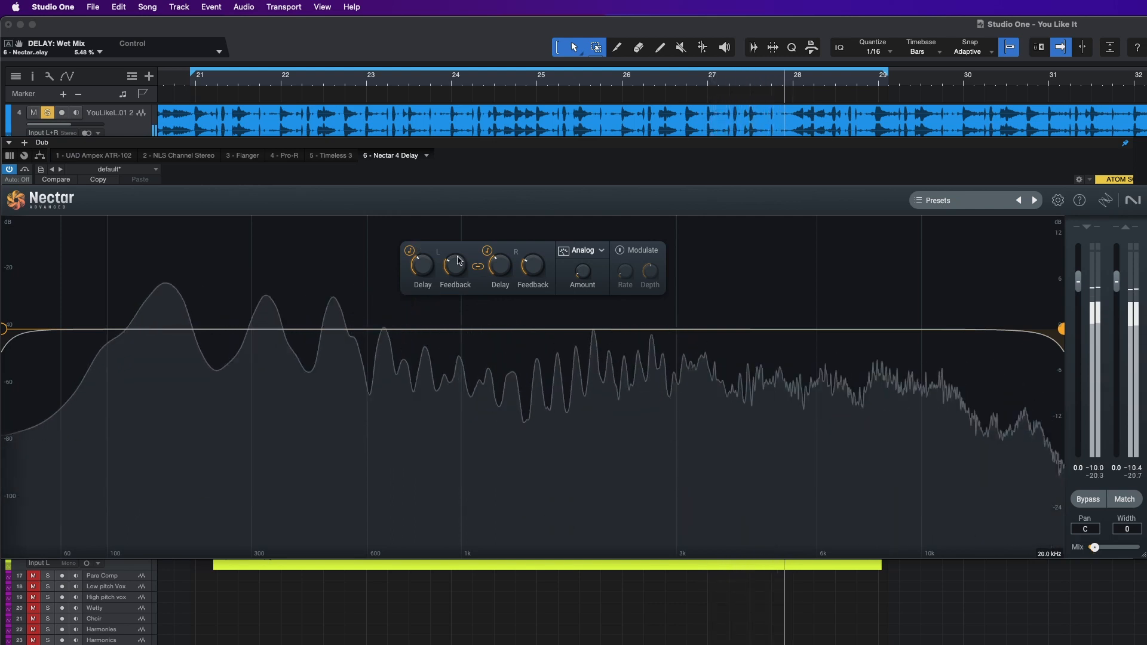
left_click(423, 270)
left_click_drag(422, 275, 419, 283)
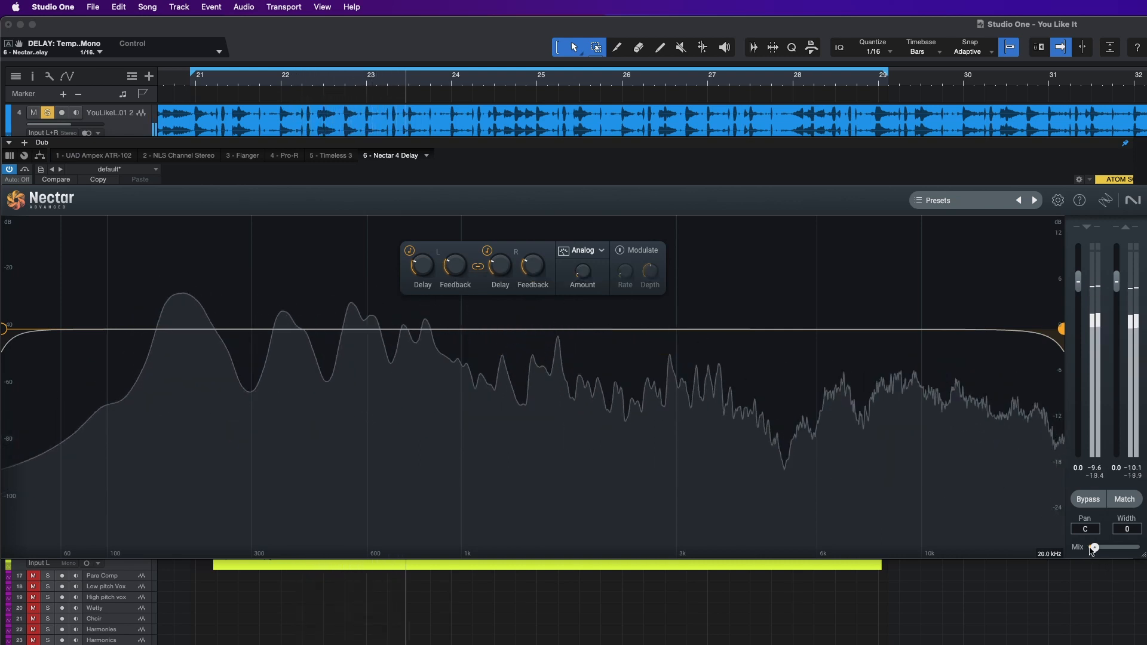
Step: Adjust the wet mix to about 5.5%, set the synced delay time to 1/8, and restart playback to hear it
left_click_drag(1095, 548, 1097, 549)
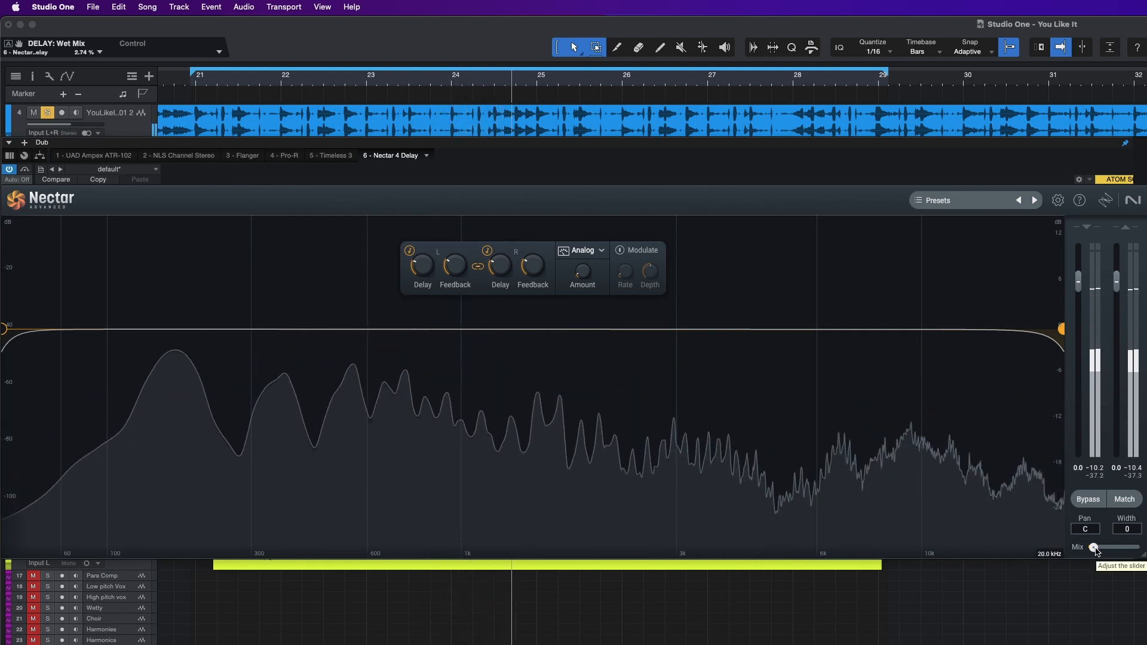
left_click_drag(1095, 548, 1097, 549)
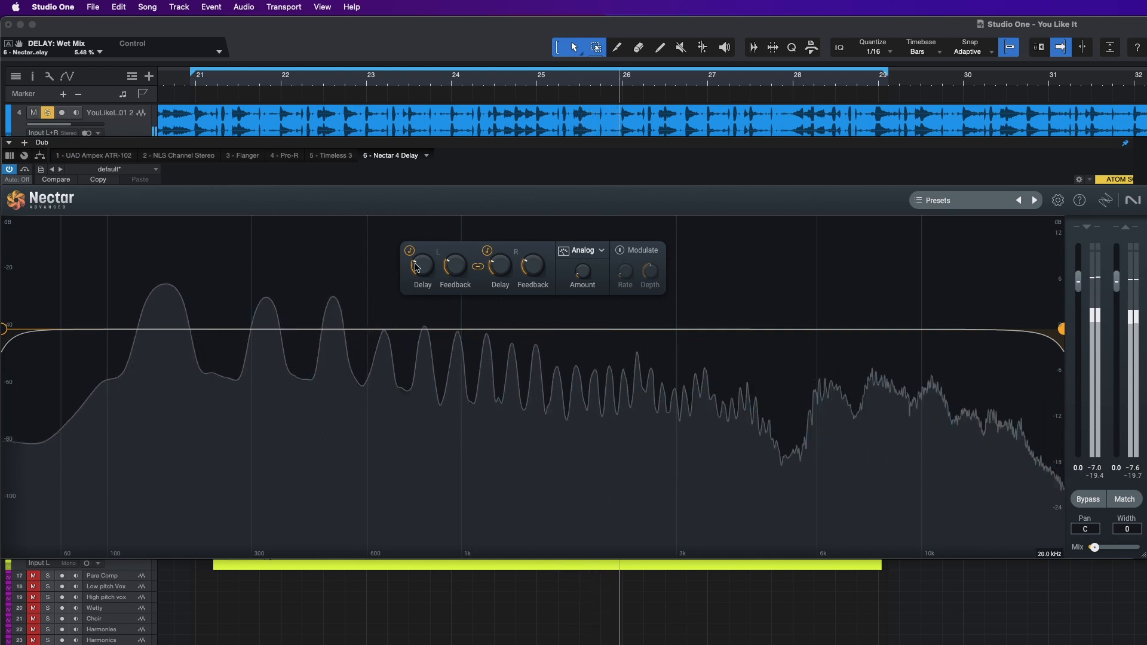
left_click_drag(425, 272, 424, 263)
key("space")
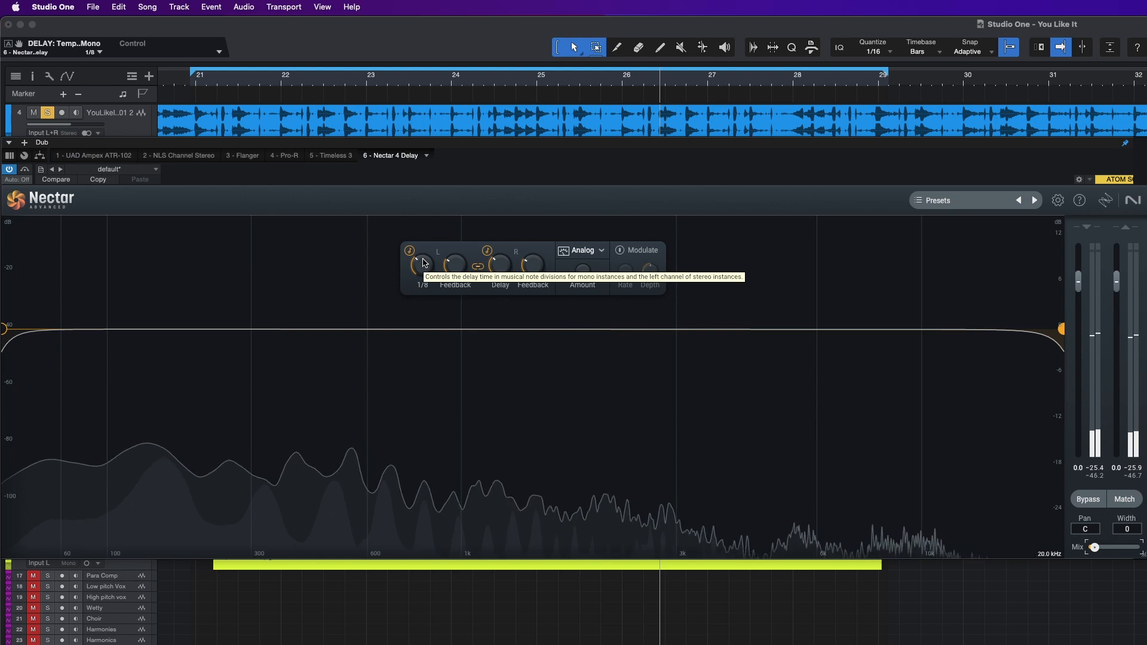
key("space")
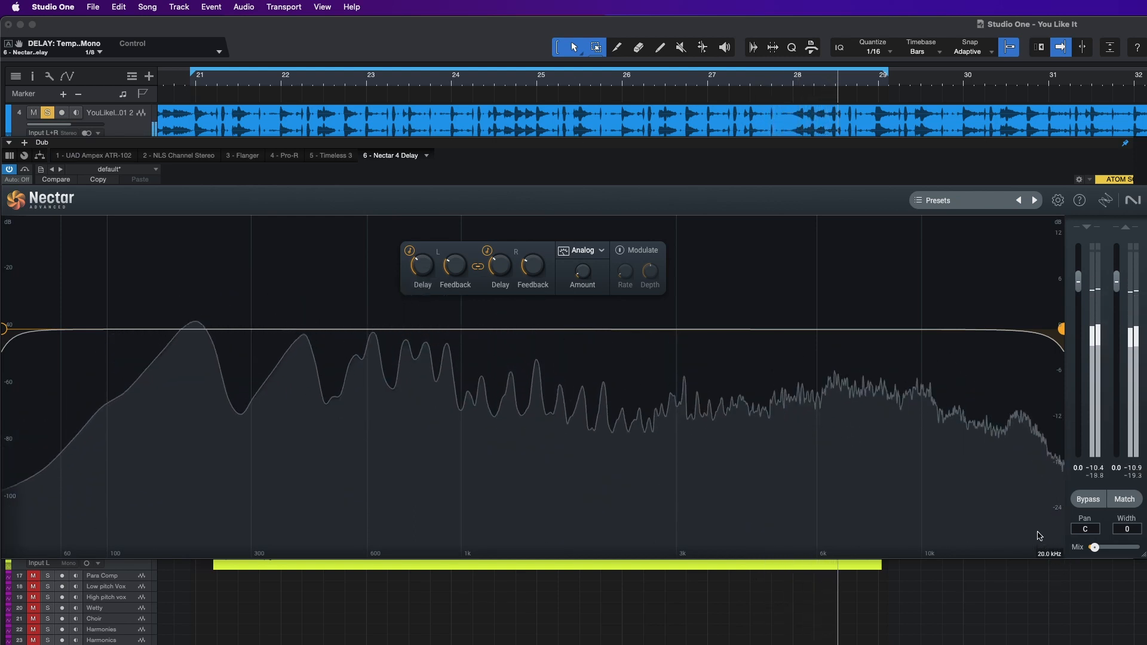
Step: Lower the feedback and bring the wet mix down to about 2.7% during playback
mouse_move(452, 269)
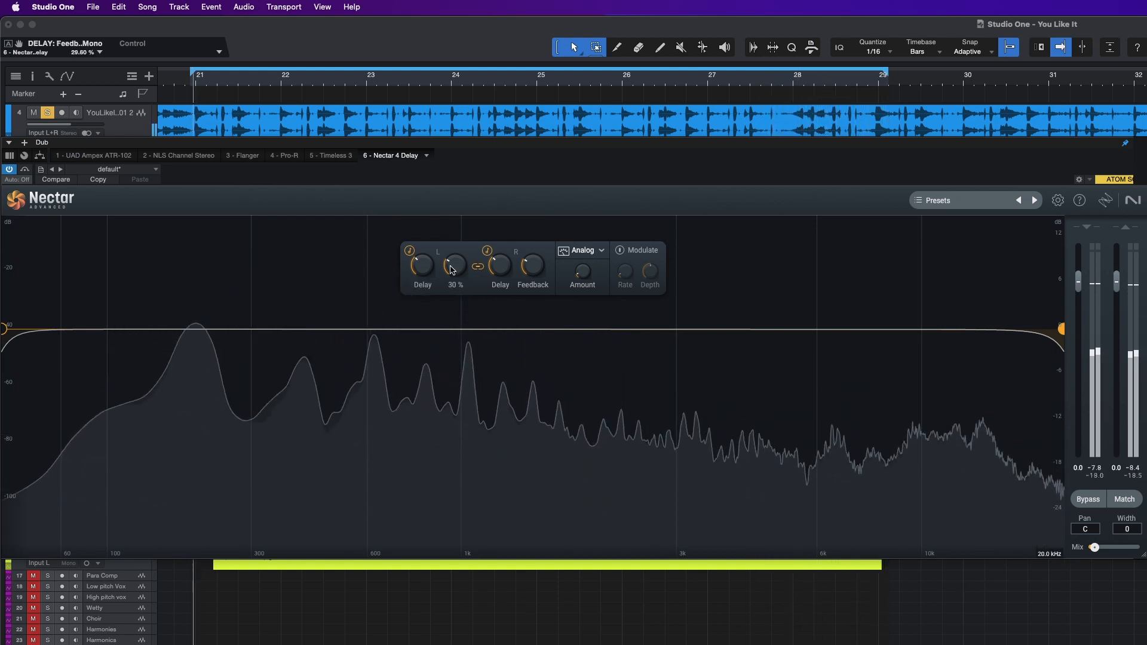
scroll(451, 268, "down", 2)
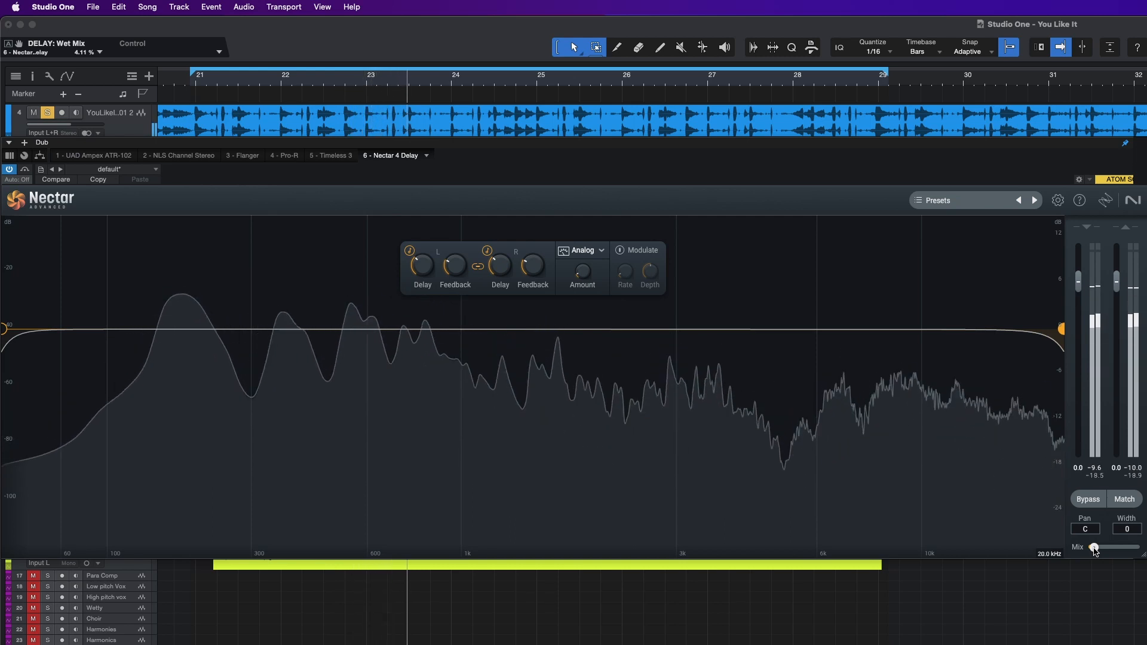
left_click_drag(1096, 551, 1093, 551)
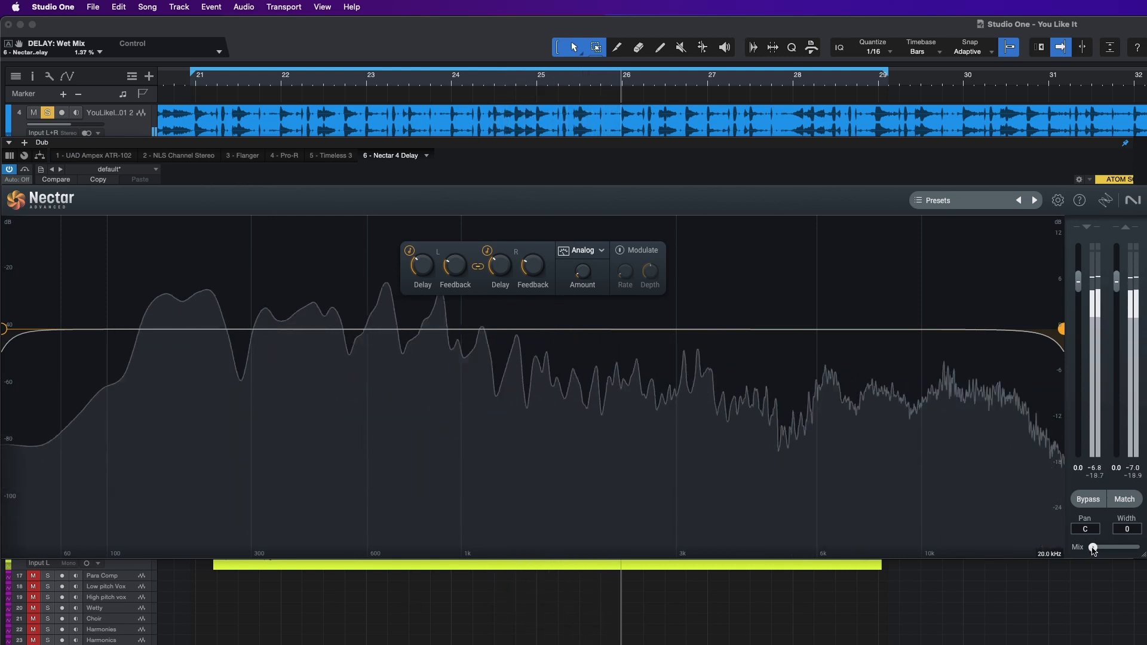
left_click_drag(1093, 550, 1095, 550)
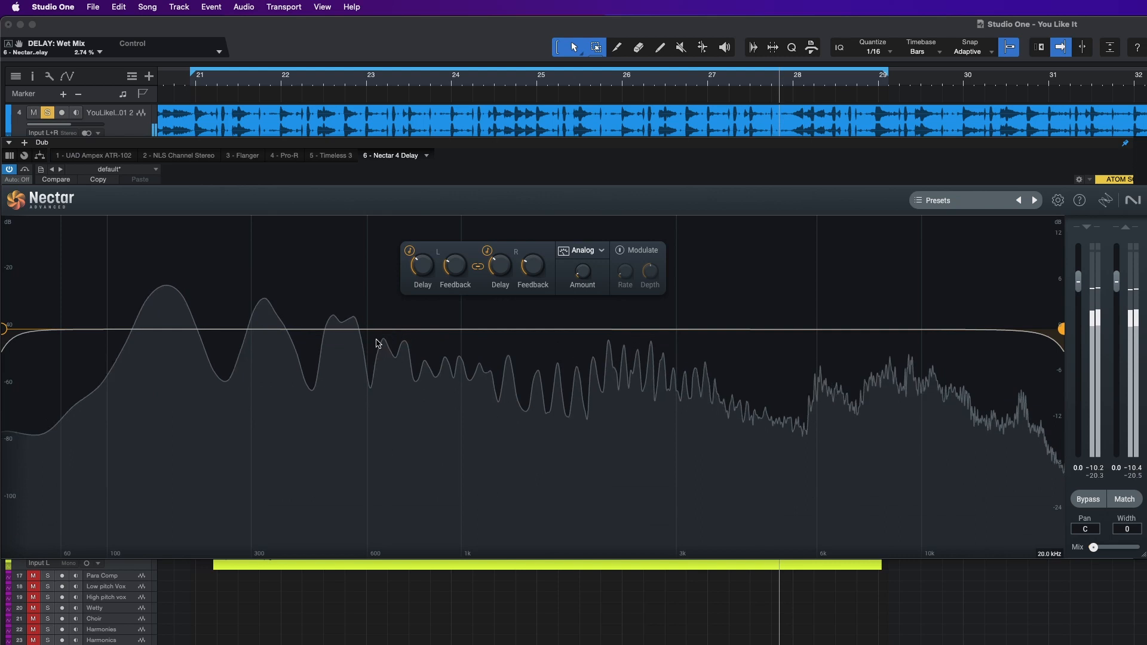
Step: Audition delay times of 1/4T and dotted 1/8, settle on 1/8, and lower the wet mix to about 1.4%
left_click_drag(420, 270, 420, 264)
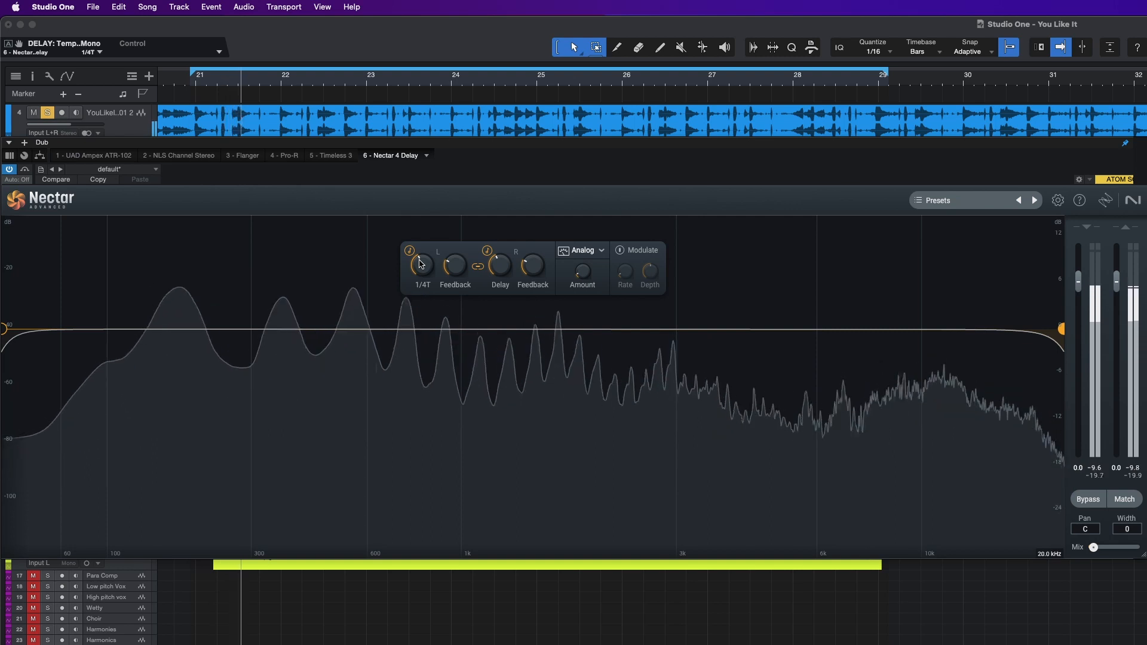
left_click_drag(420, 263, 418, 274)
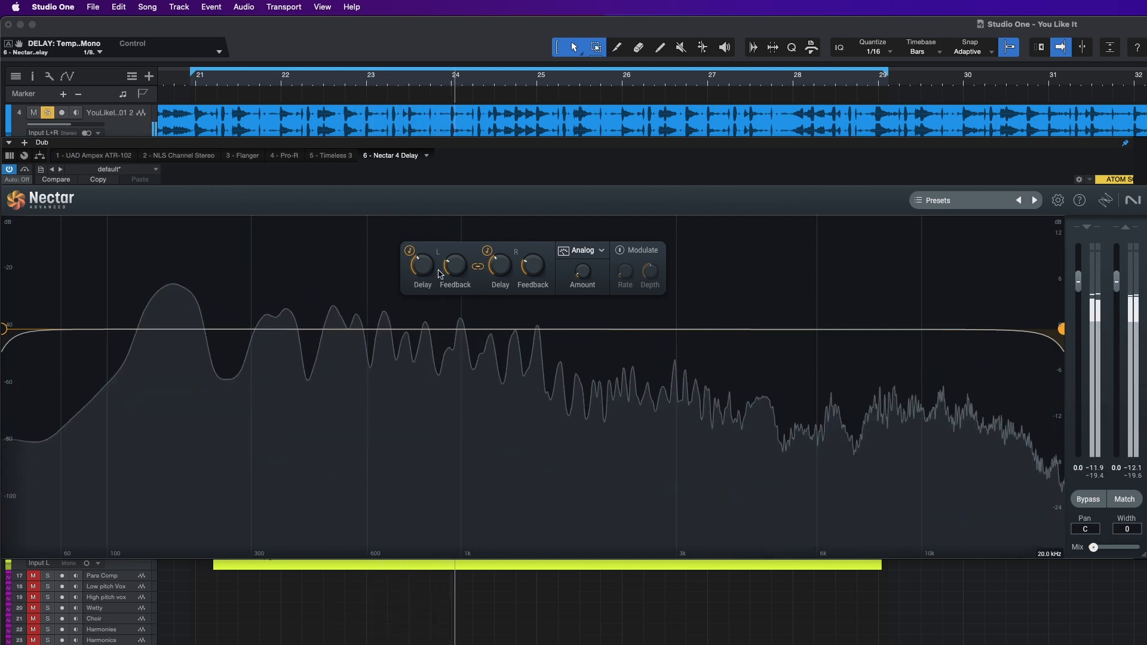
mouse_move(442, 275)
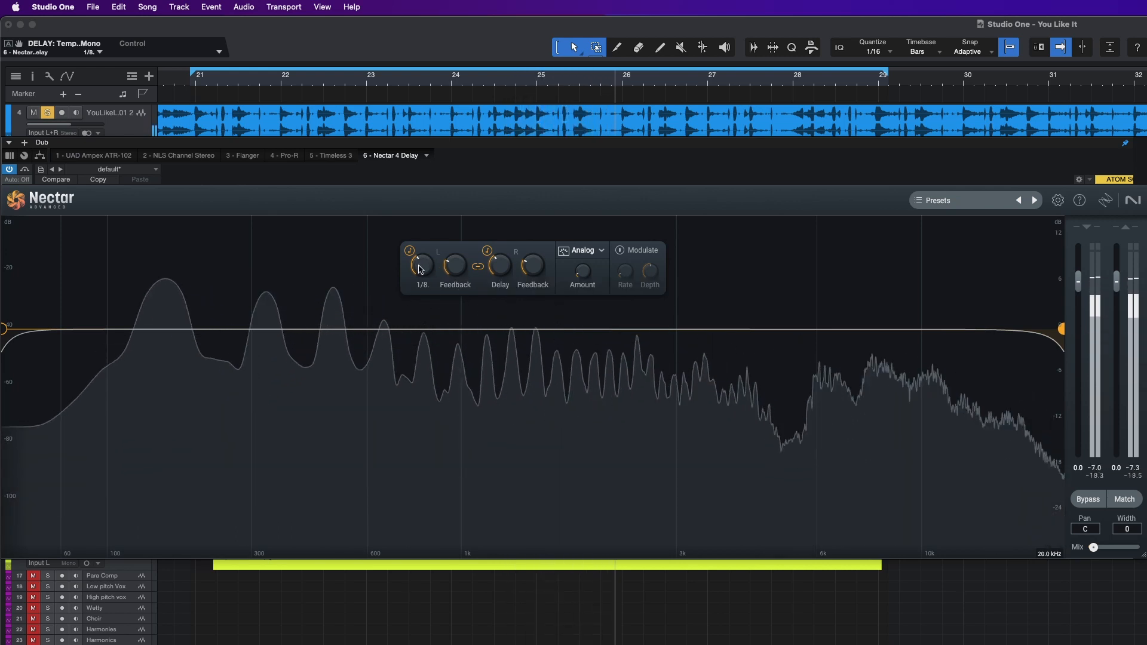
scroll(420, 270, "down", 1)
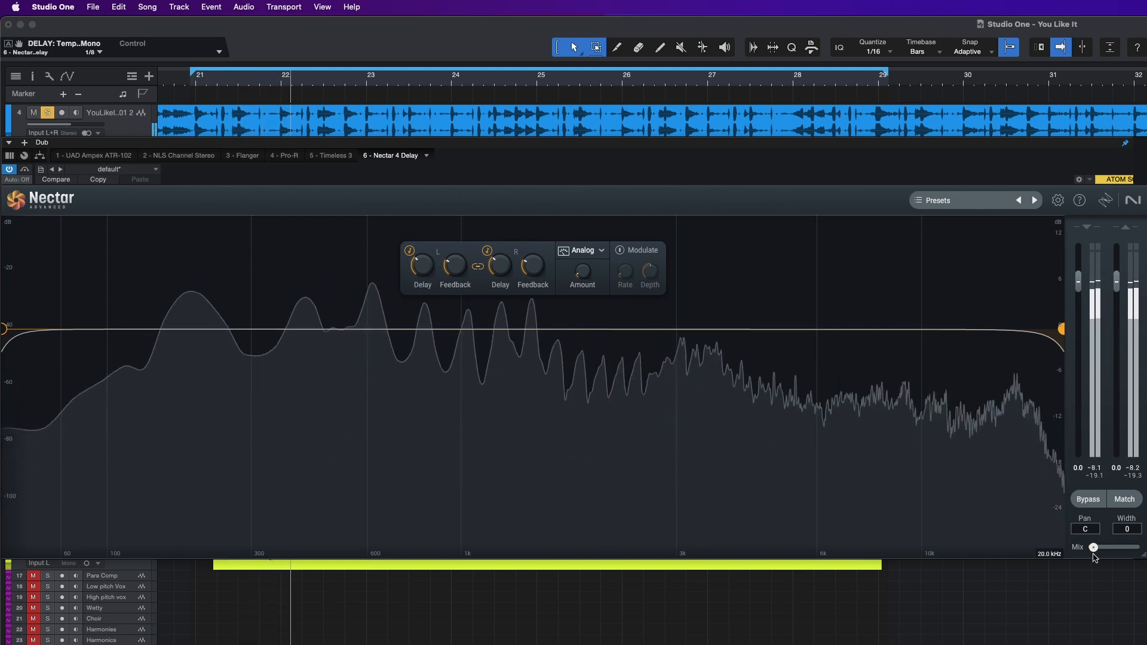
left_click_drag(1093, 549, 1093, 549)
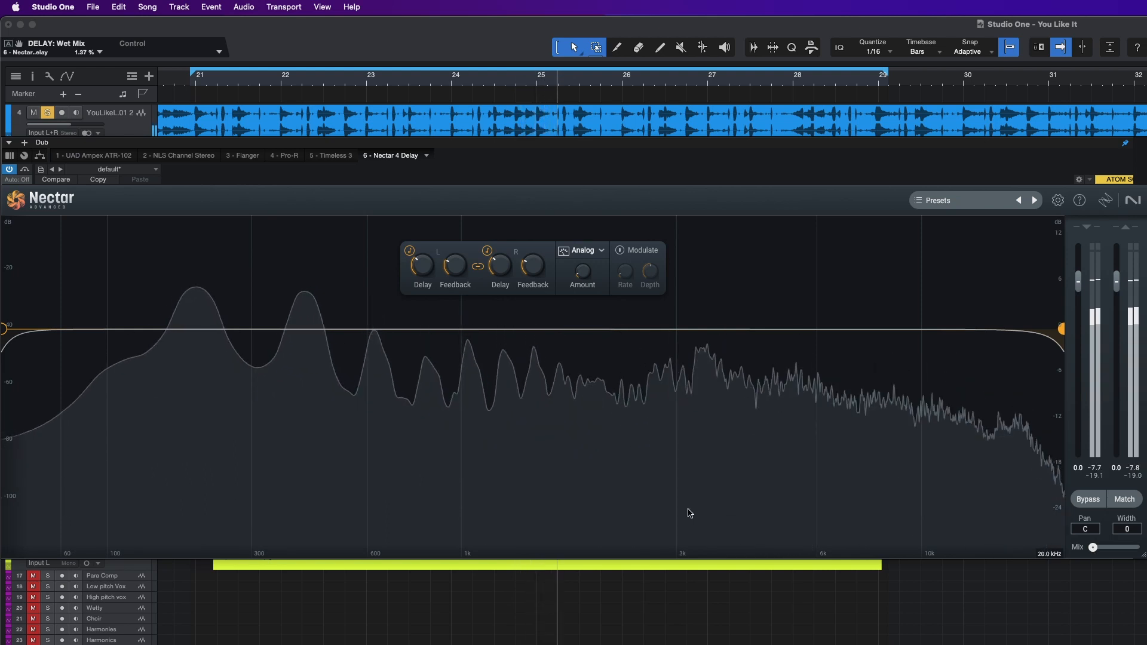
Step: Raise the high-pass filter cutoff to about 99 Hz and compare the sound with the delay bypassed and active
left_click_drag(1, 329, 140, 339)
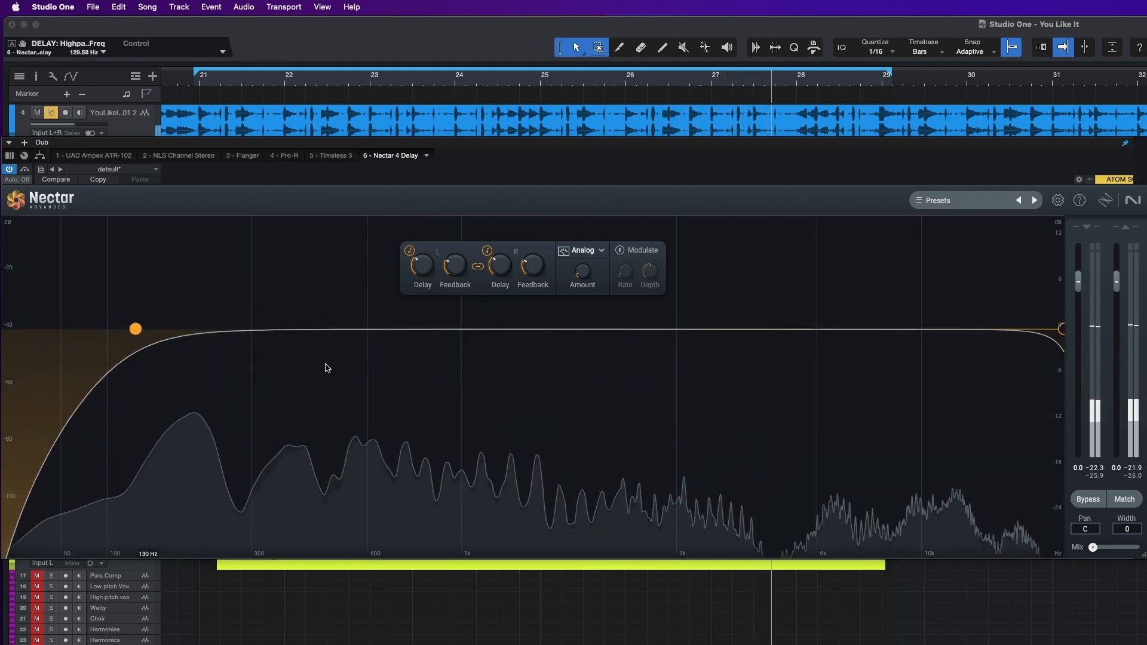
left_click_drag(136, 333, 104, 326)
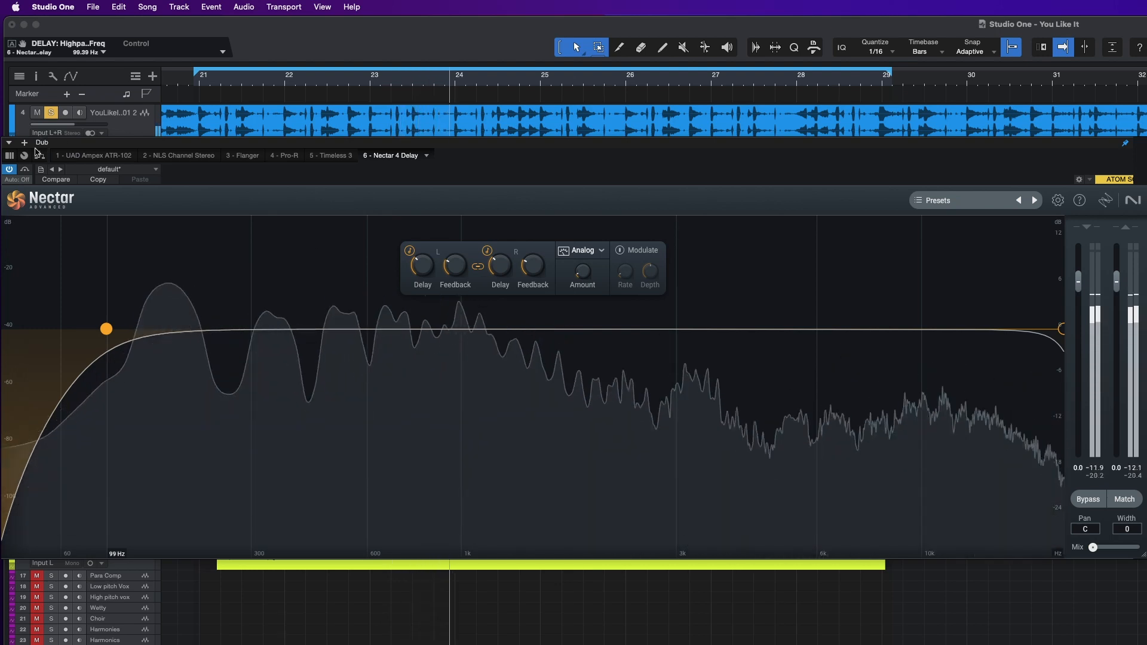
left_click(27, 171)
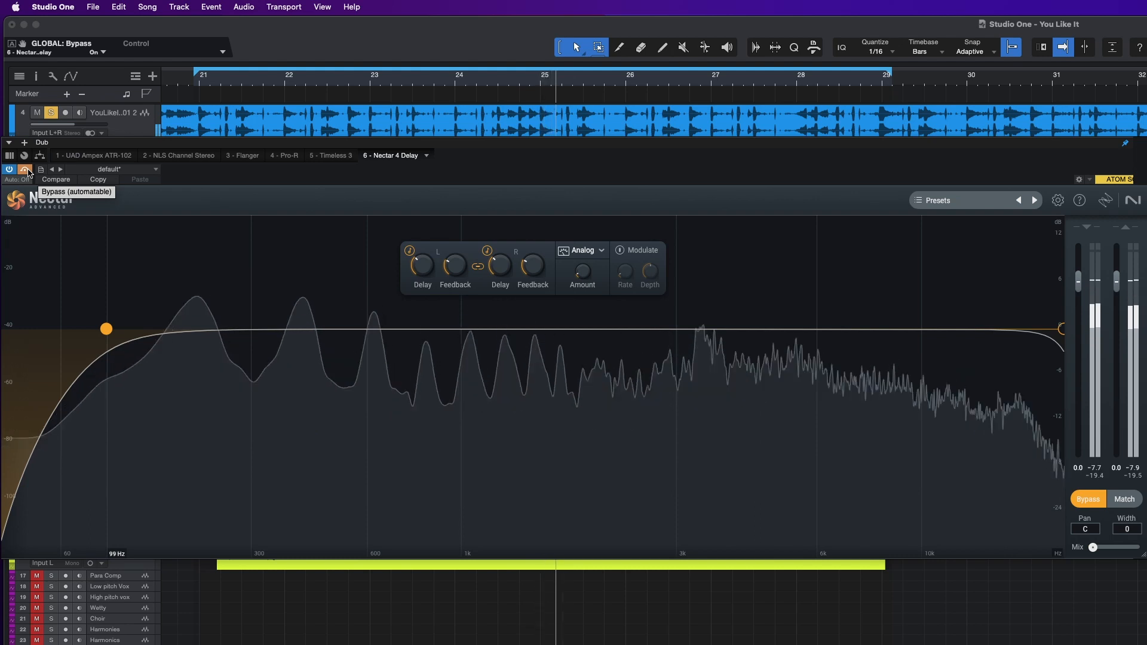
left_click(27, 172)
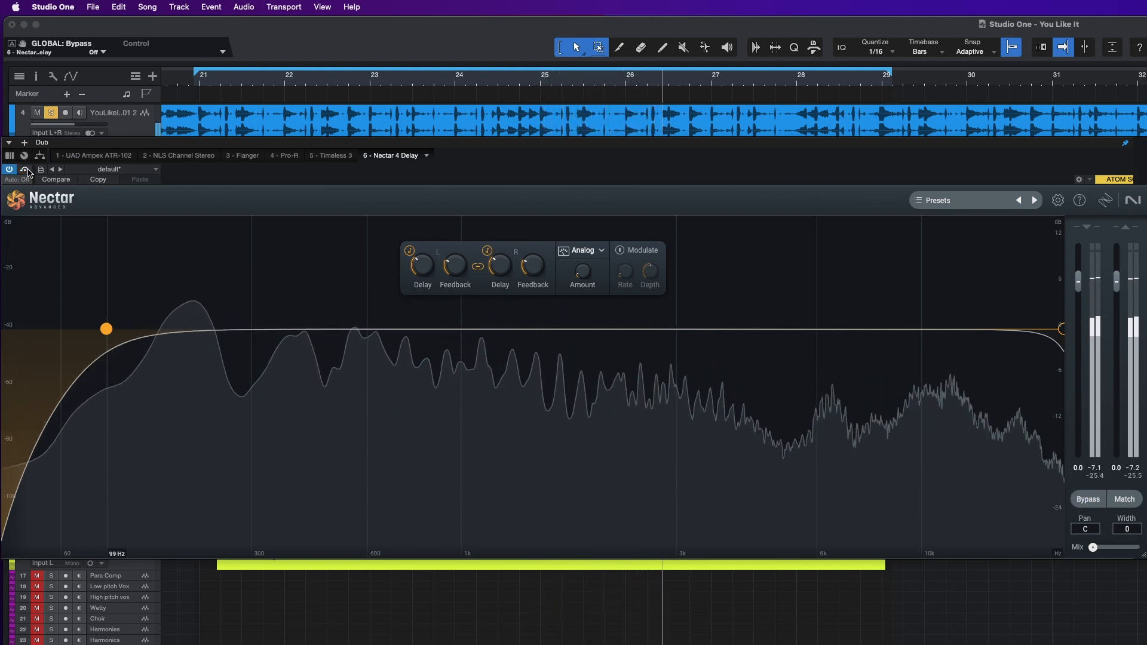
Step: Set the synced delay time to 1/4 and stop playback
left_click_drag(420, 274, 417, 251)
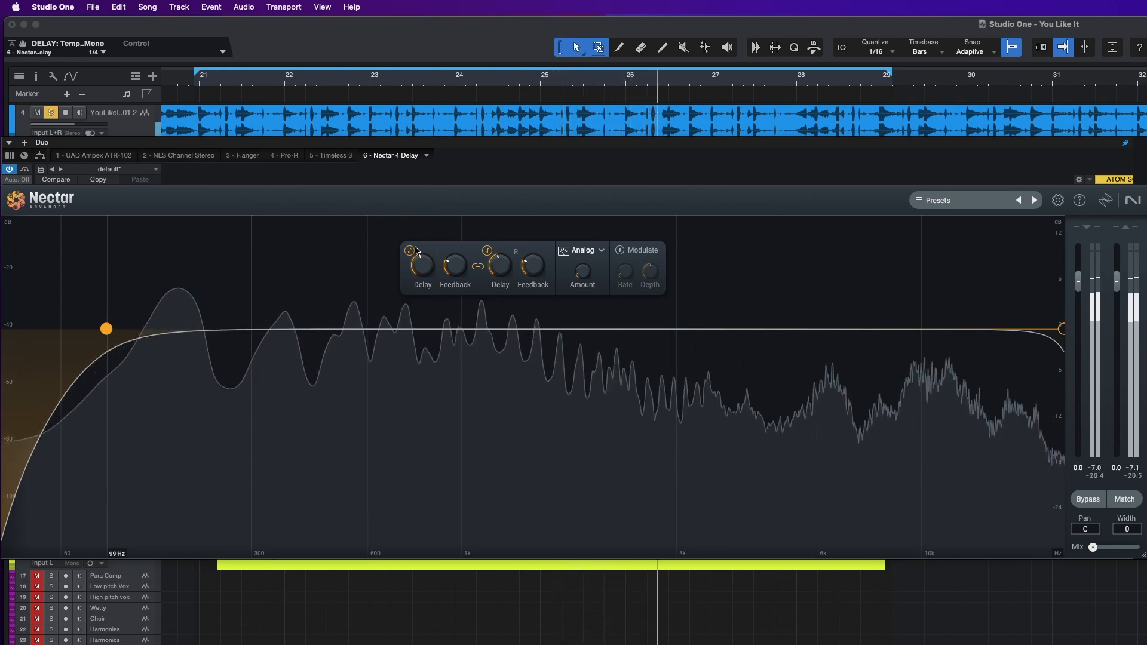
mouse_move(431, 291)
key("space")
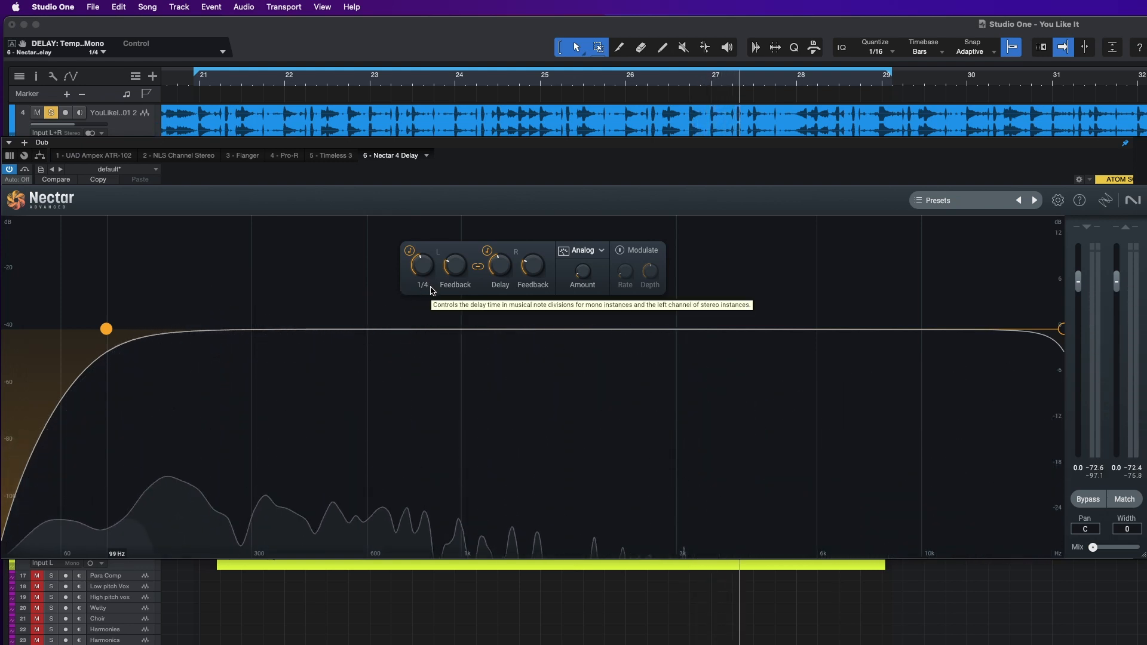
mouse_move(450, 275)
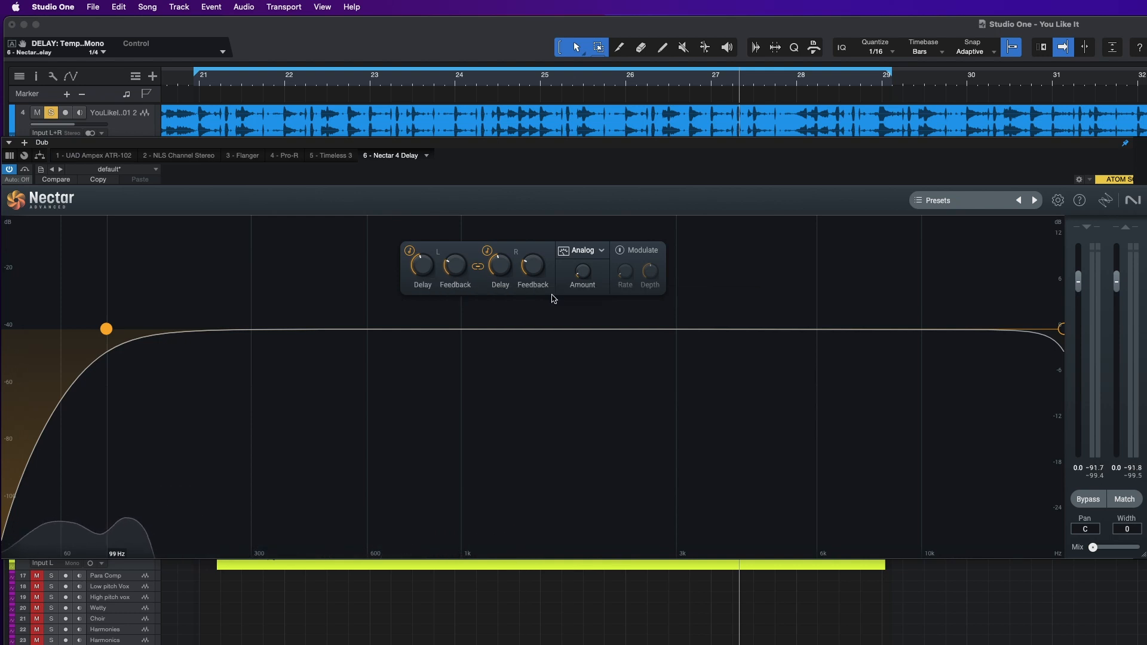
mouse_move(582, 276)
Step: Compare the playing track with the Nectar 4 Delay bypassed and active, and stop playback
left_click(25, 171)
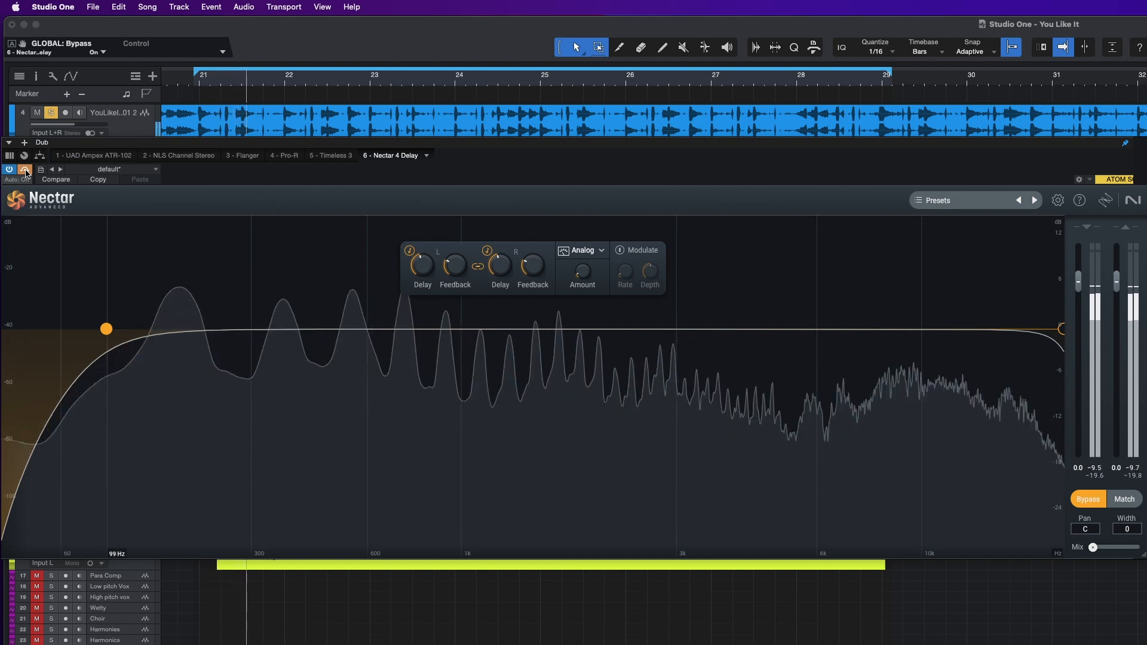
left_click(25, 171)
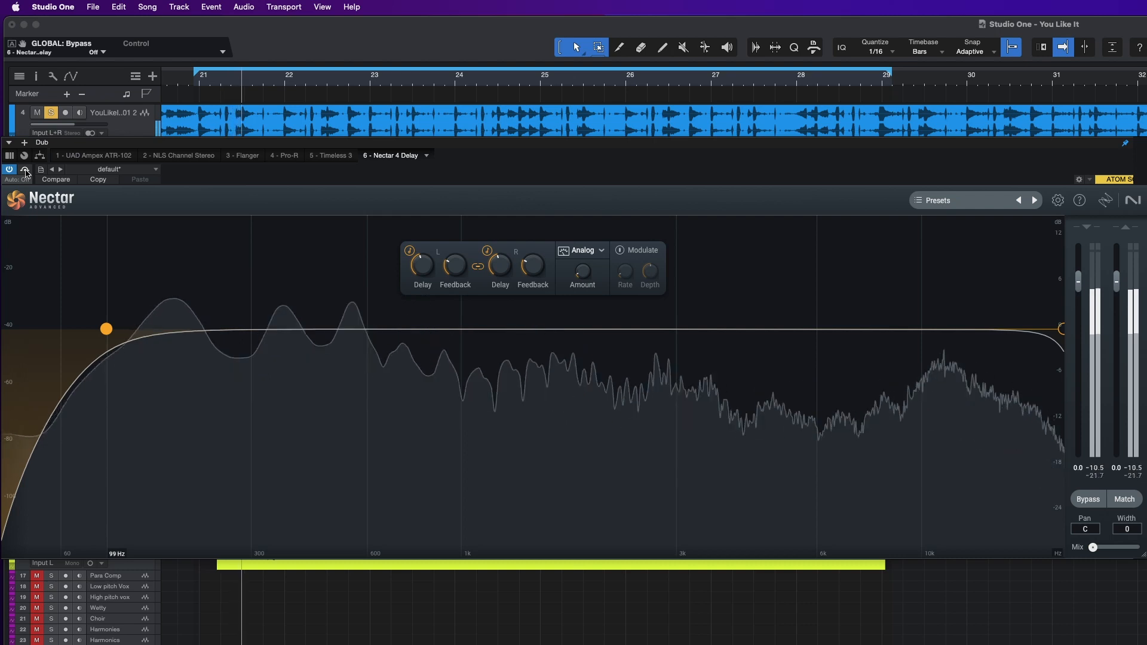
key("space")
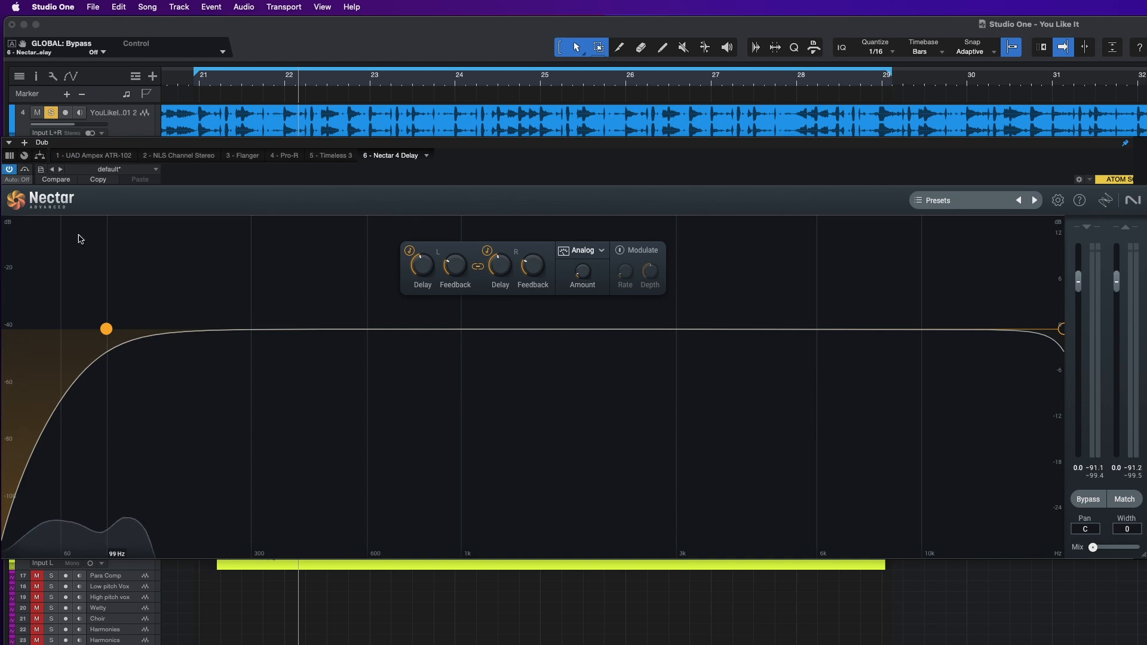
Step: Sweep the high-pass filter cutoff up to about 223 Hz and settle it at about 96 Hz
left_click_drag(108, 332, 126, 303)
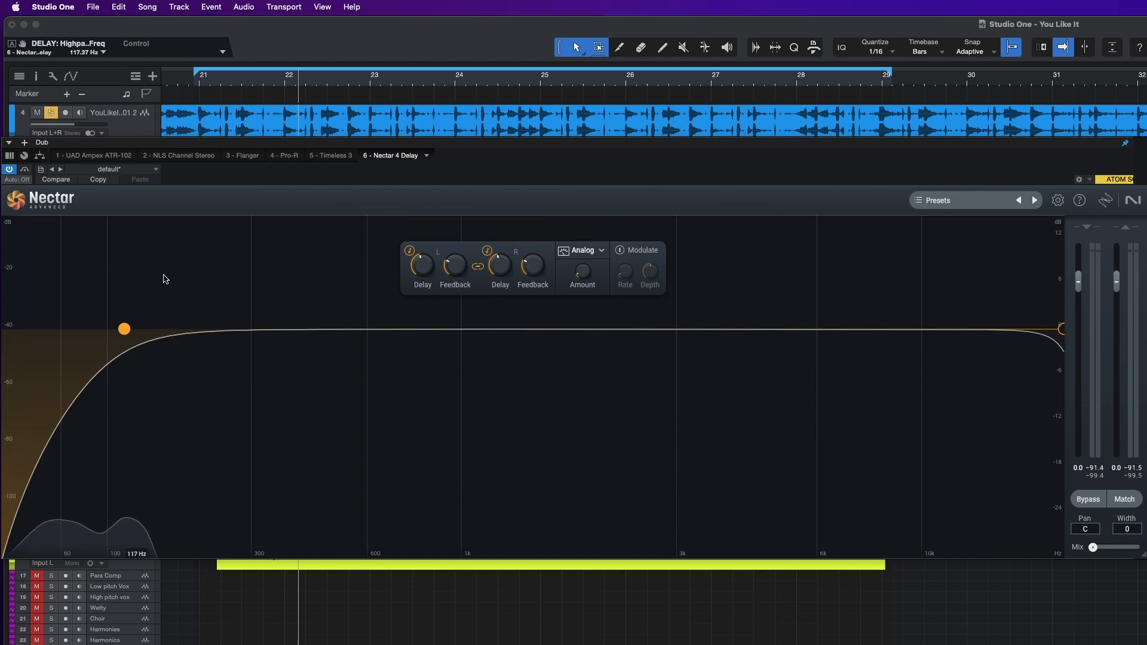
left_click_drag(127, 332, 209, 329)
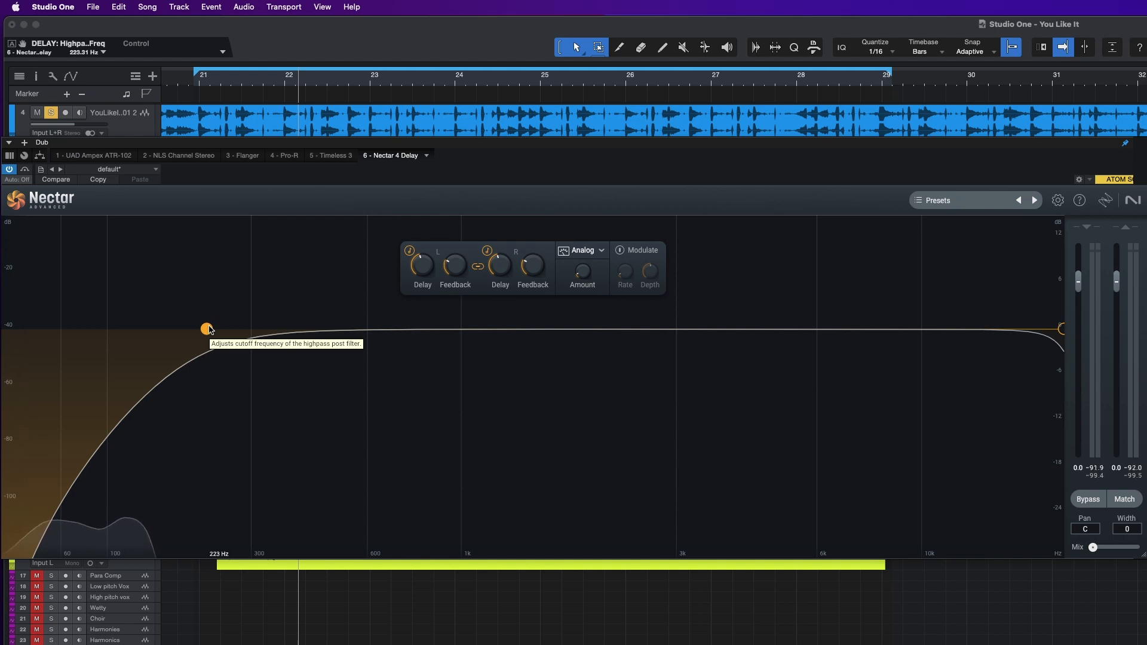
left_click_drag(206, 331, 103, 308)
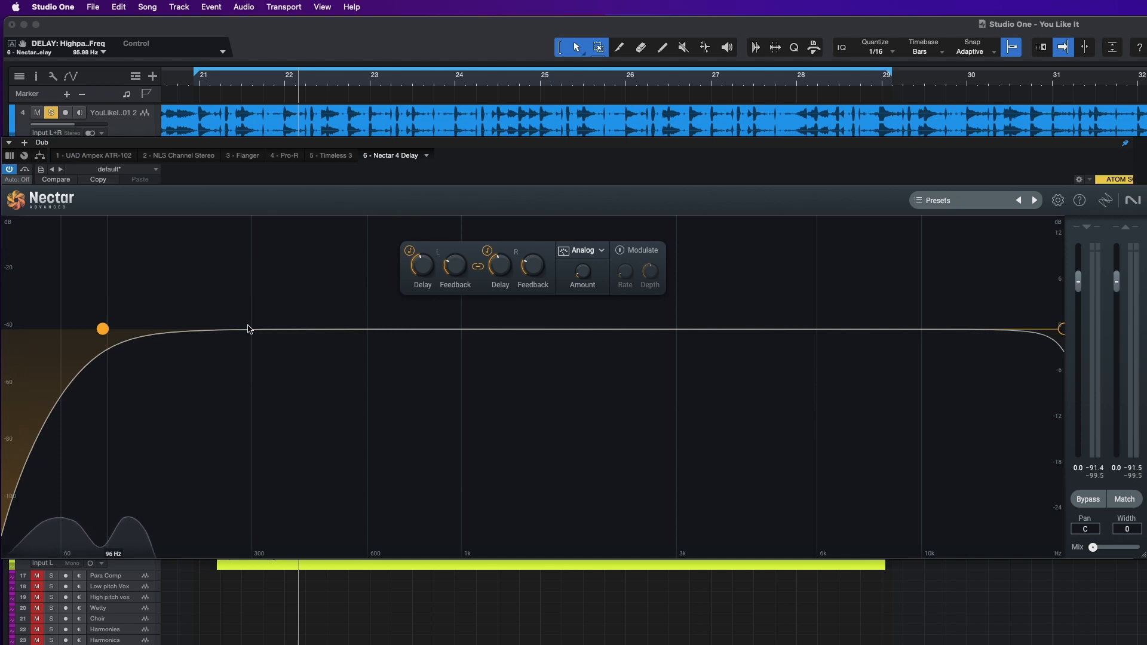
Step: Play the track and toggle the delay's bypass to compare the filtered delay with the dry sound
key("space")
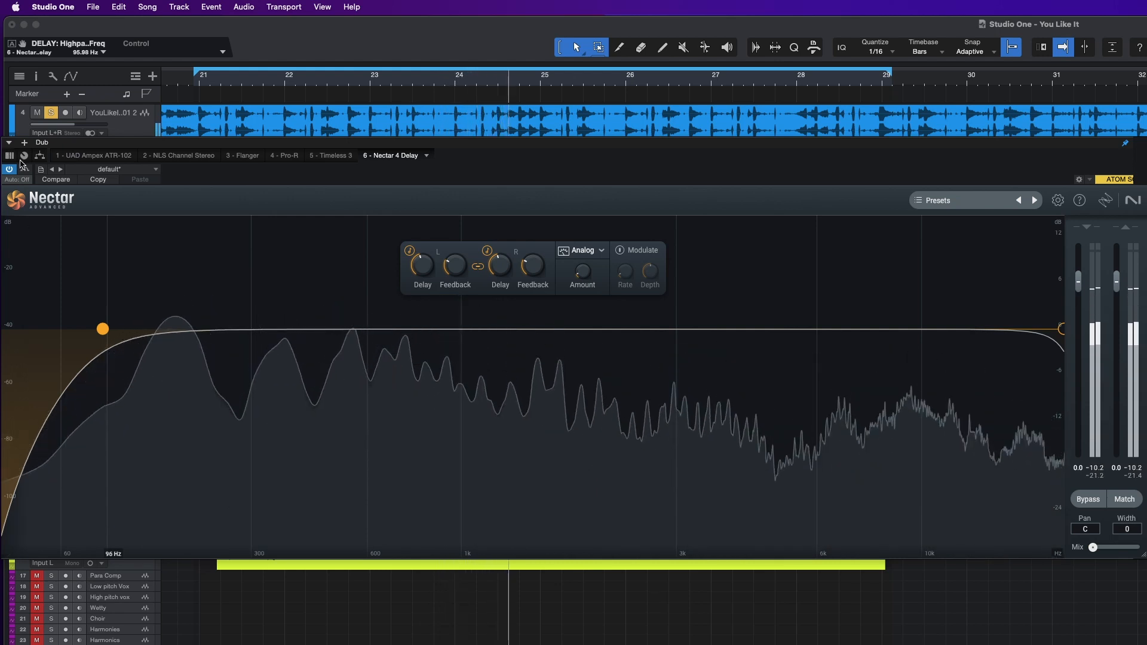
left_click(24, 169)
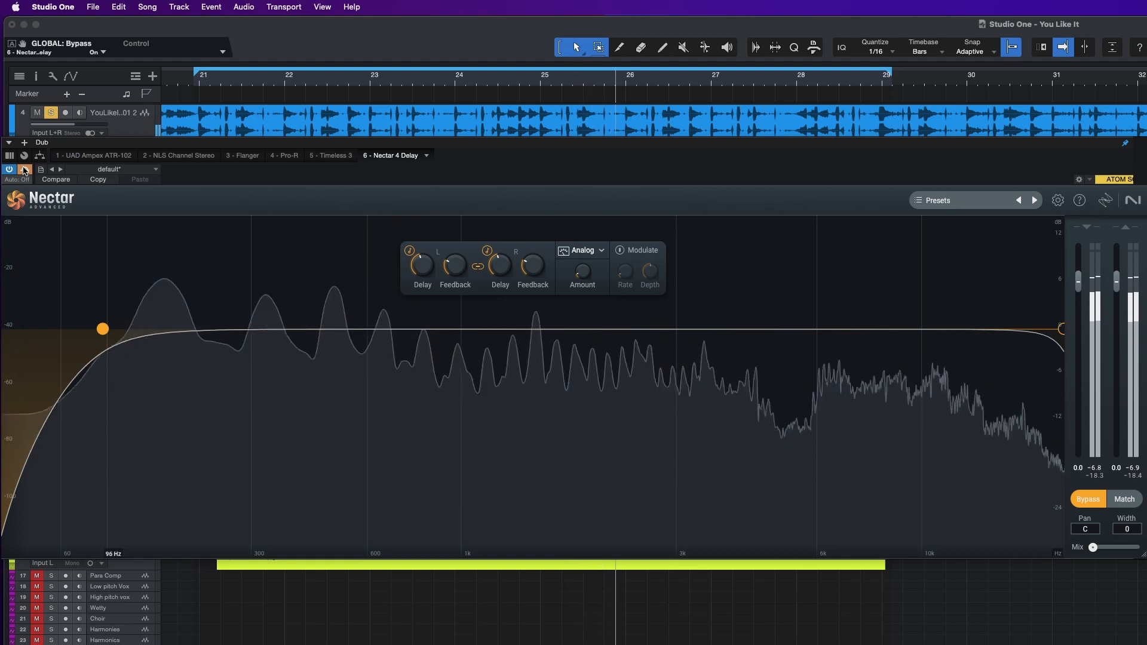
left_click(24, 169)
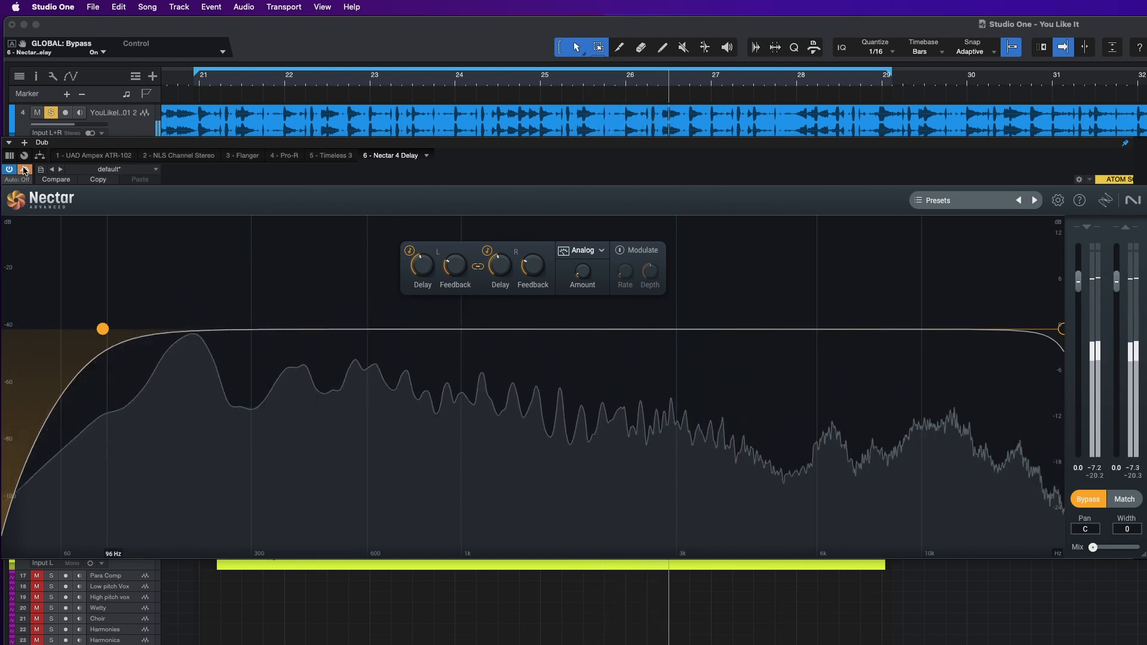